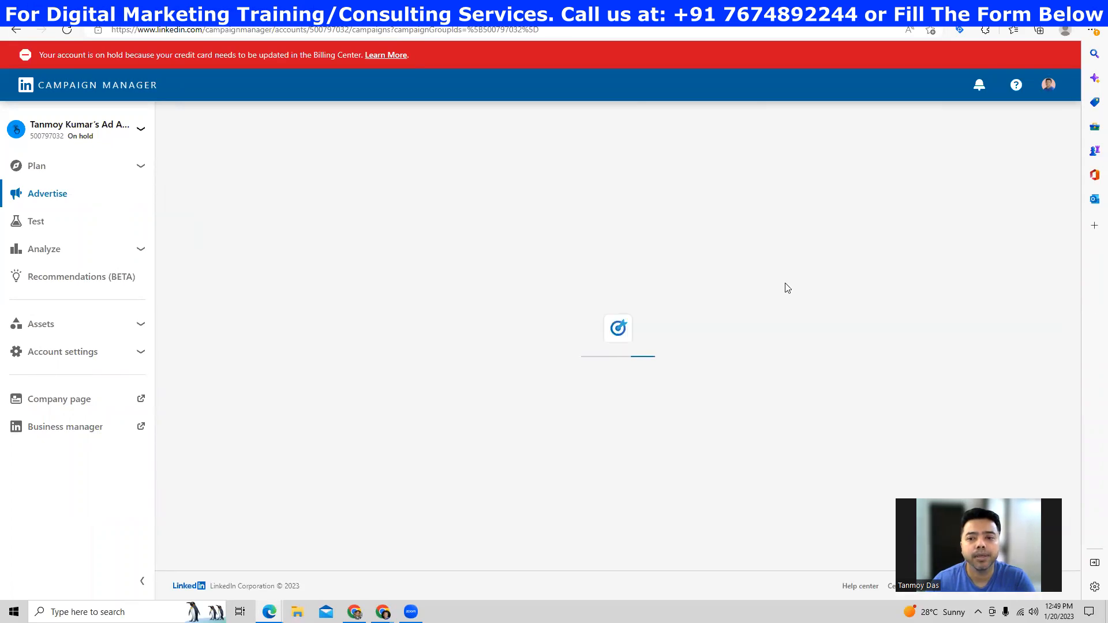
- Continue past the campaign group and pick Brand awareness under Awareness as the objective
click(846, 341)
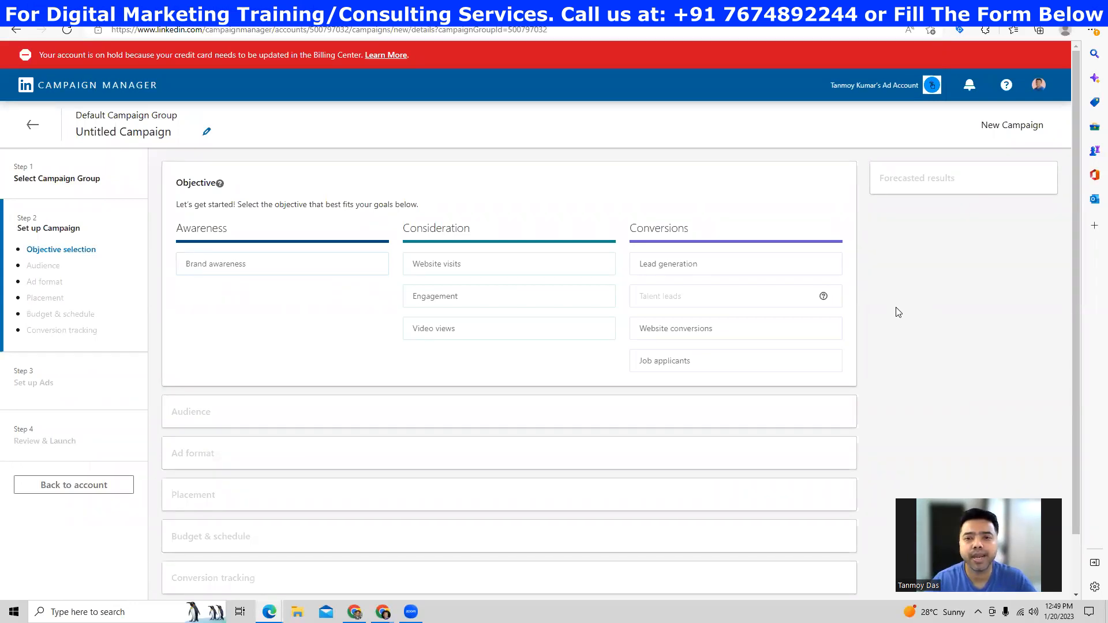
mouse_move(238, 265)
click(239, 267)
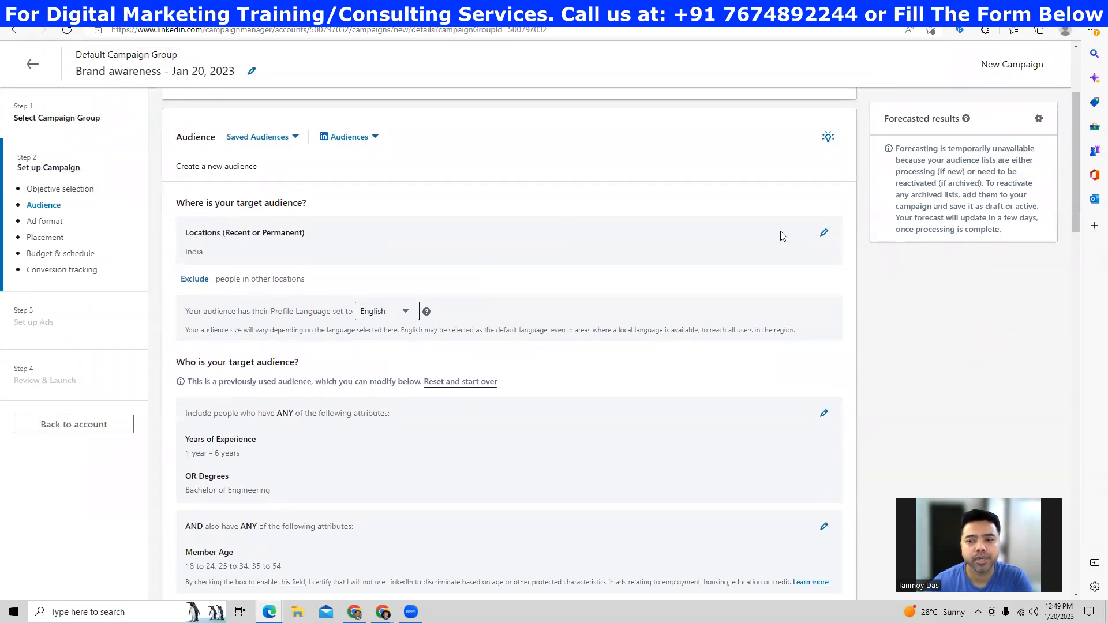
- Add United States to the campaign's target locations next to India
click(823, 234)
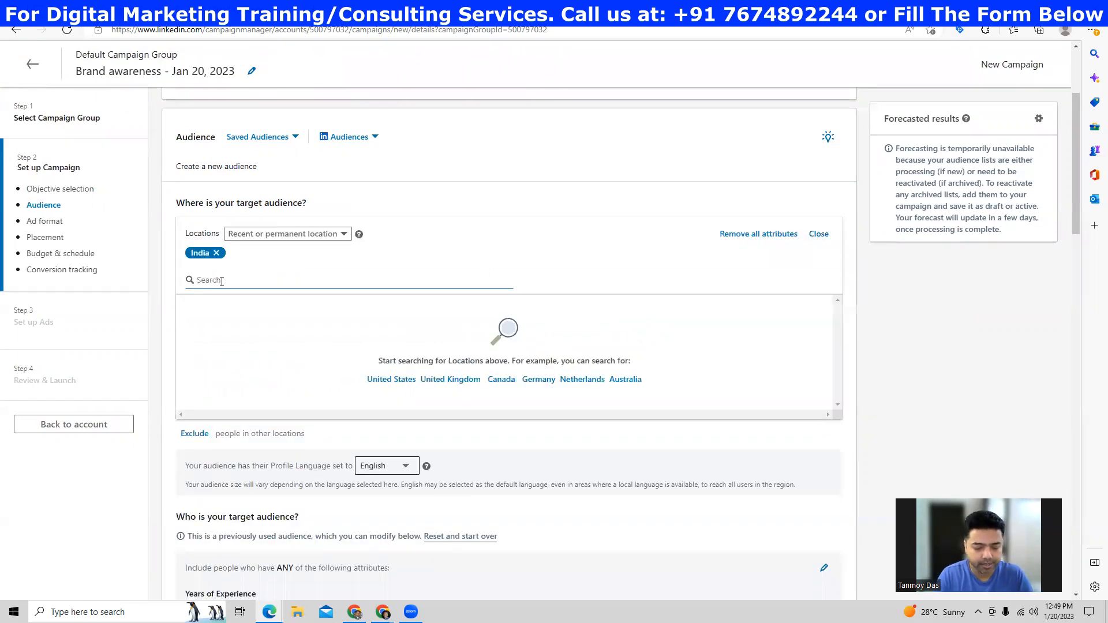
text(unite)
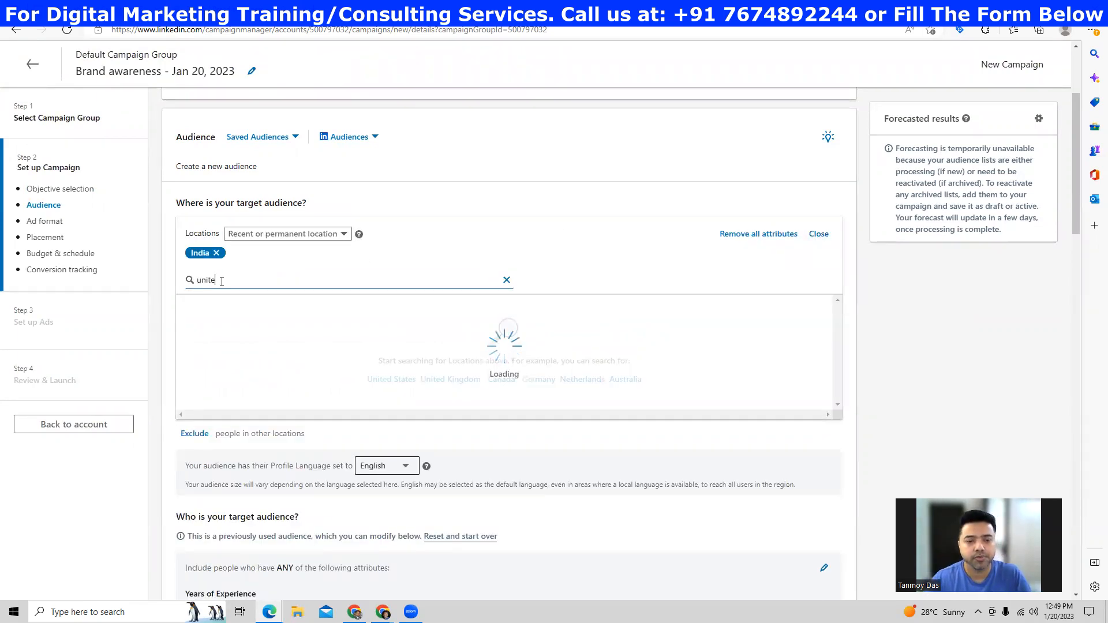
click(190, 306)
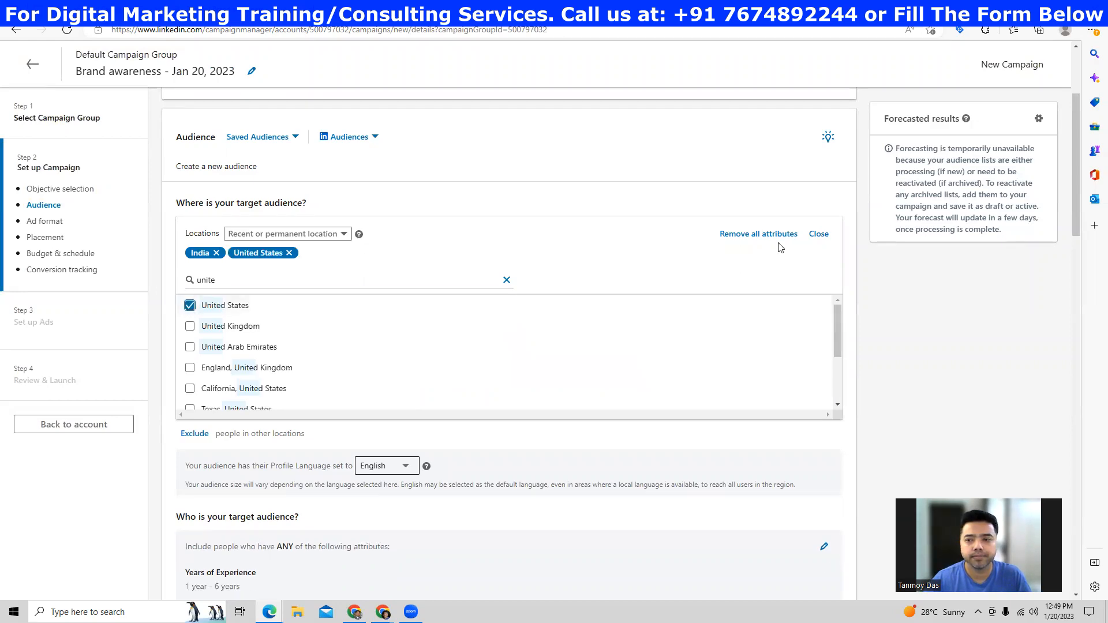
click(818, 234)
scroll(451, 308, down, 1)
scroll(451, 310, down, 2)
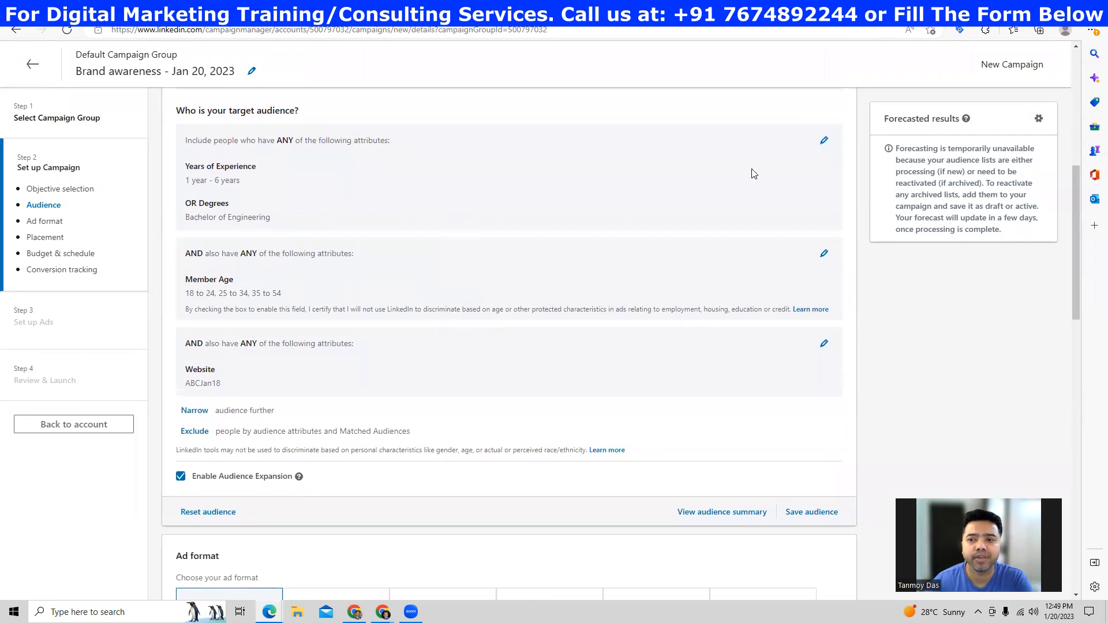
- Review the experience and degree targeting group's years-of-experience range without changing it
click(823, 140)
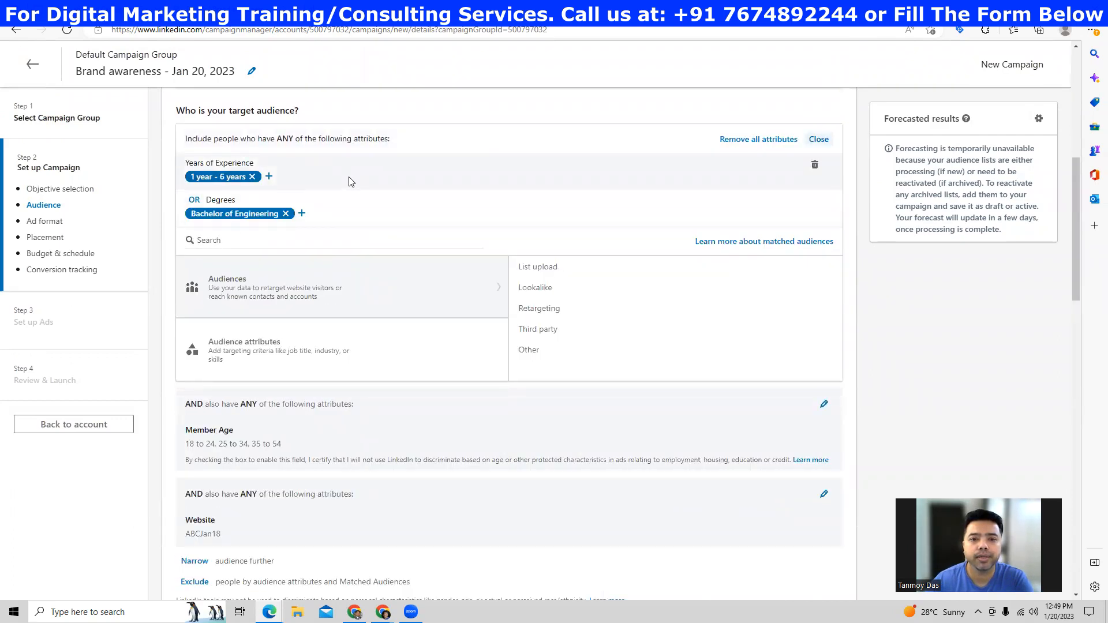
click(269, 176)
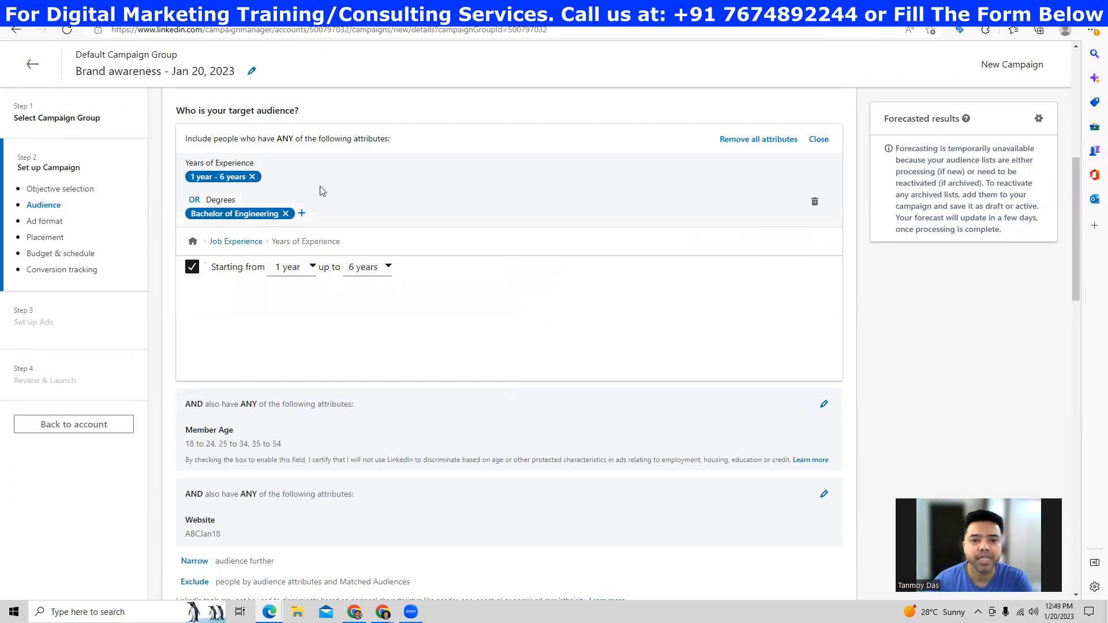
click(818, 139)
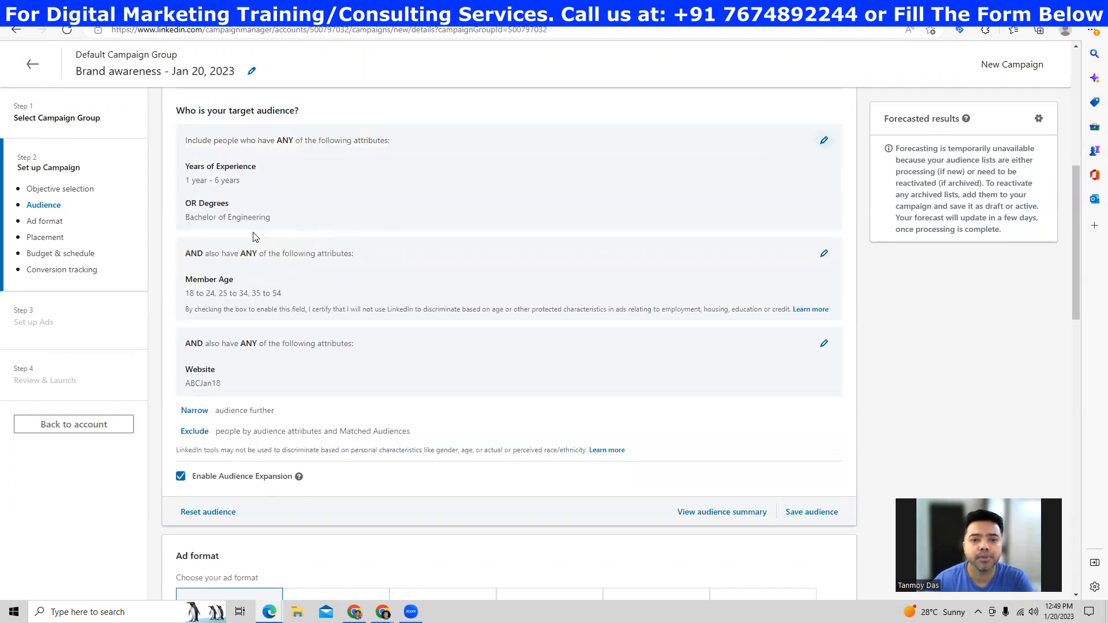
- Add Company Category: Forbes Most Innovative and Fortune 100 Fast Growing Companies to that group
click(823, 142)
mouse_move(303, 346)
click(548, 267)
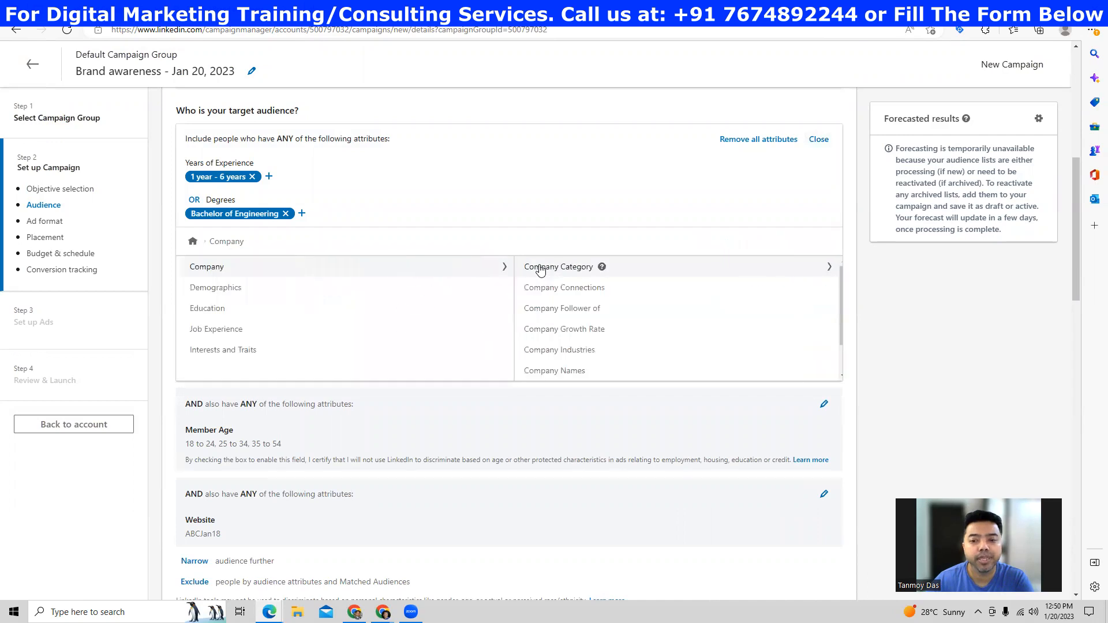
click(566, 276)
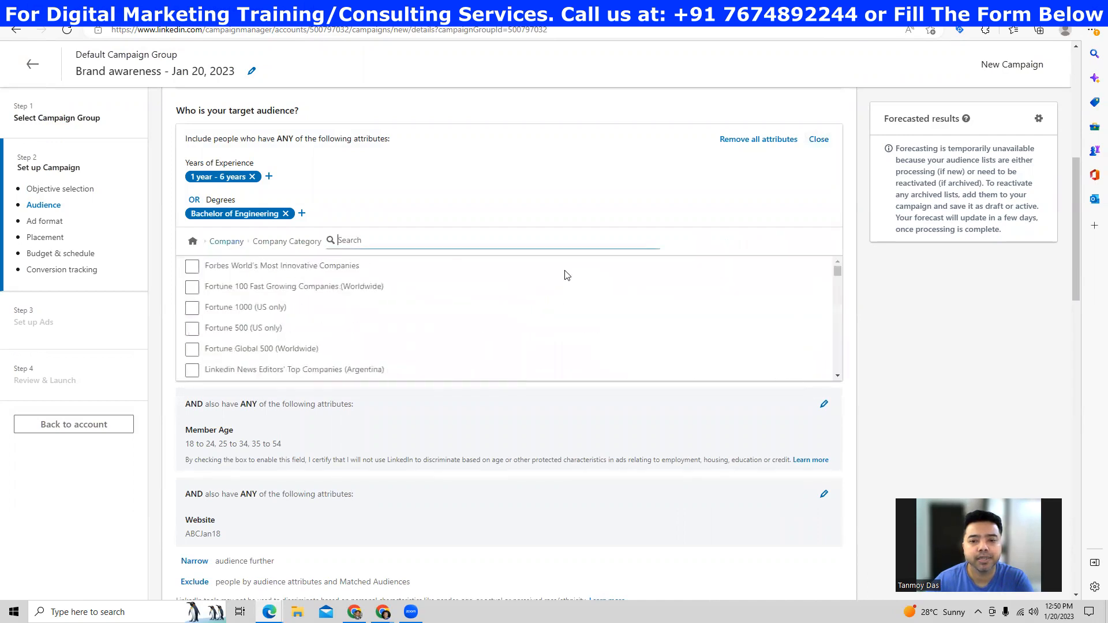
click(192, 267)
click(193, 324)
click(818, 140)
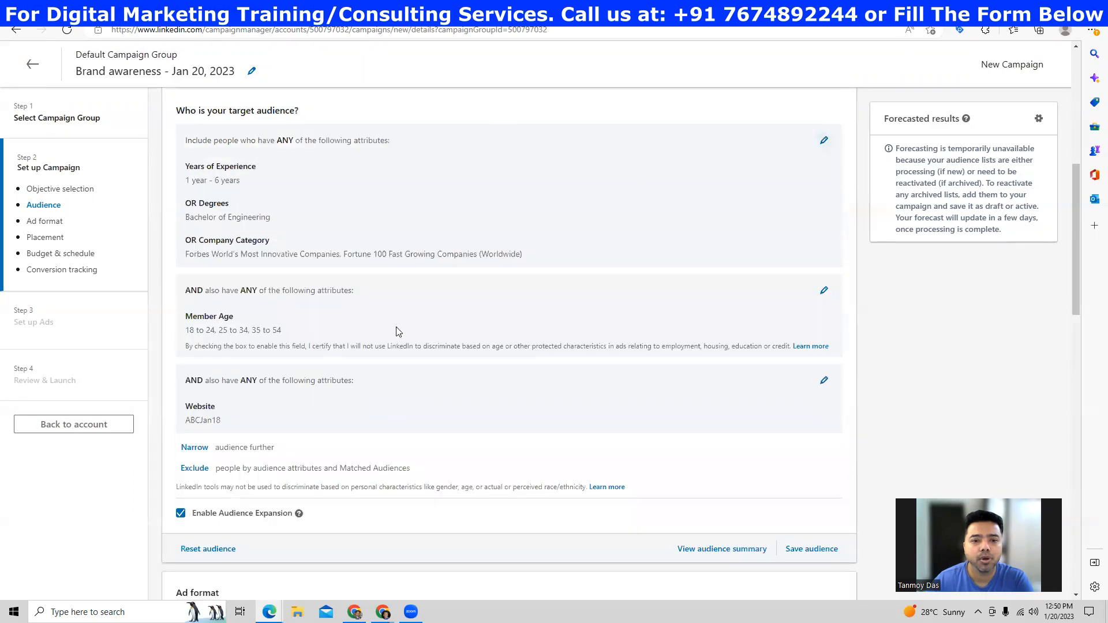
scroll(395, 332, down, 3)
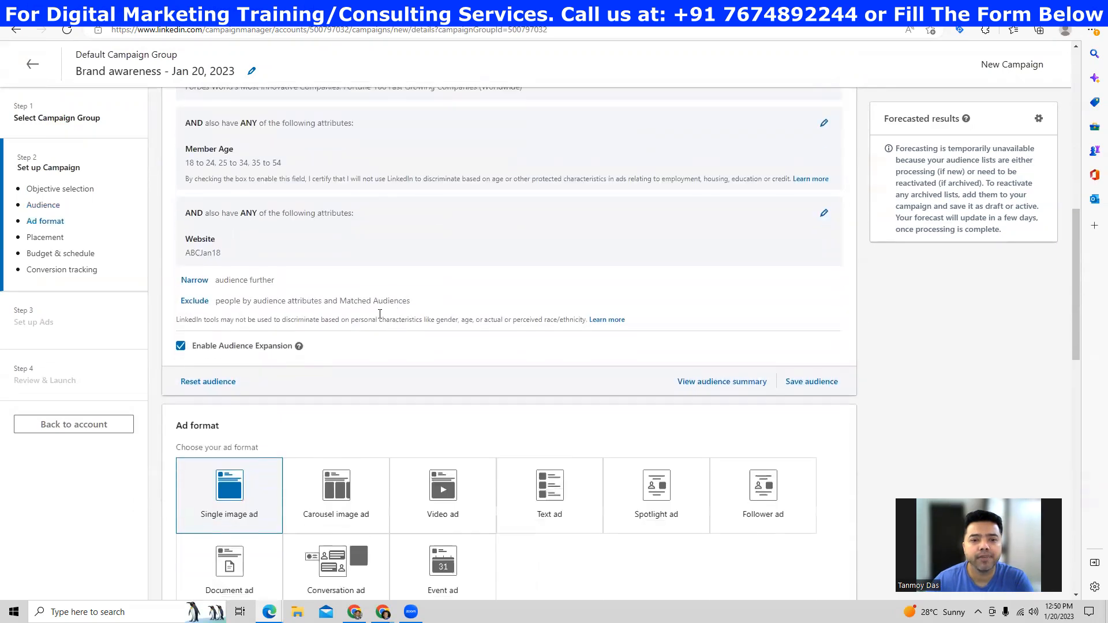
- Add Member Gender Female and Male to the age group, certifying non-discriminatory use
click(823, 122)
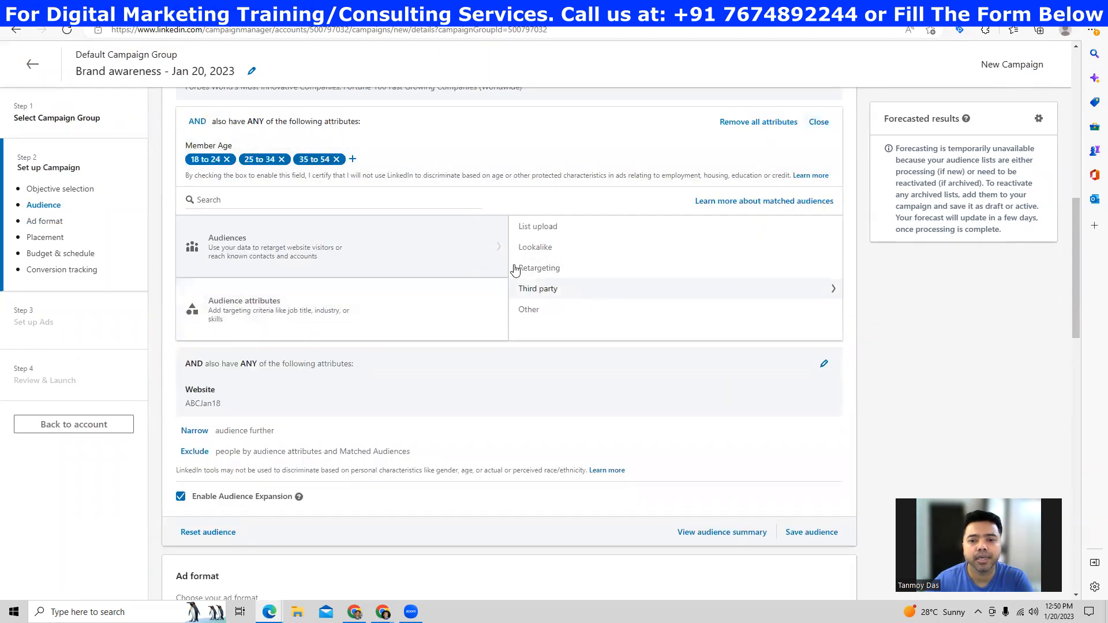
mouse_move(371, 306)
click(564, 252)
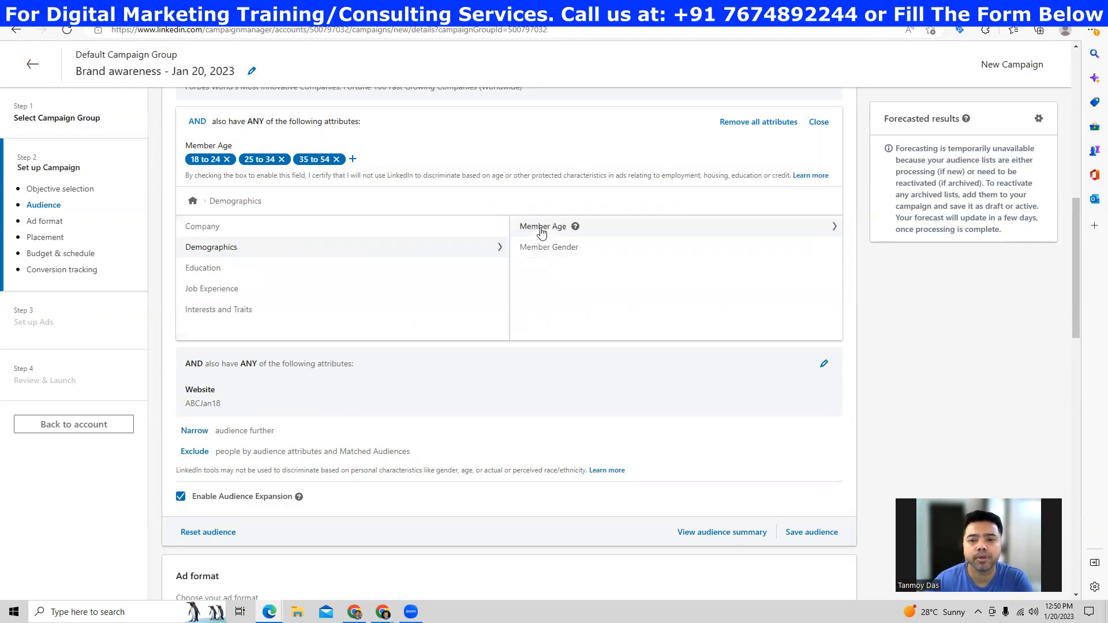
click(539, 248)
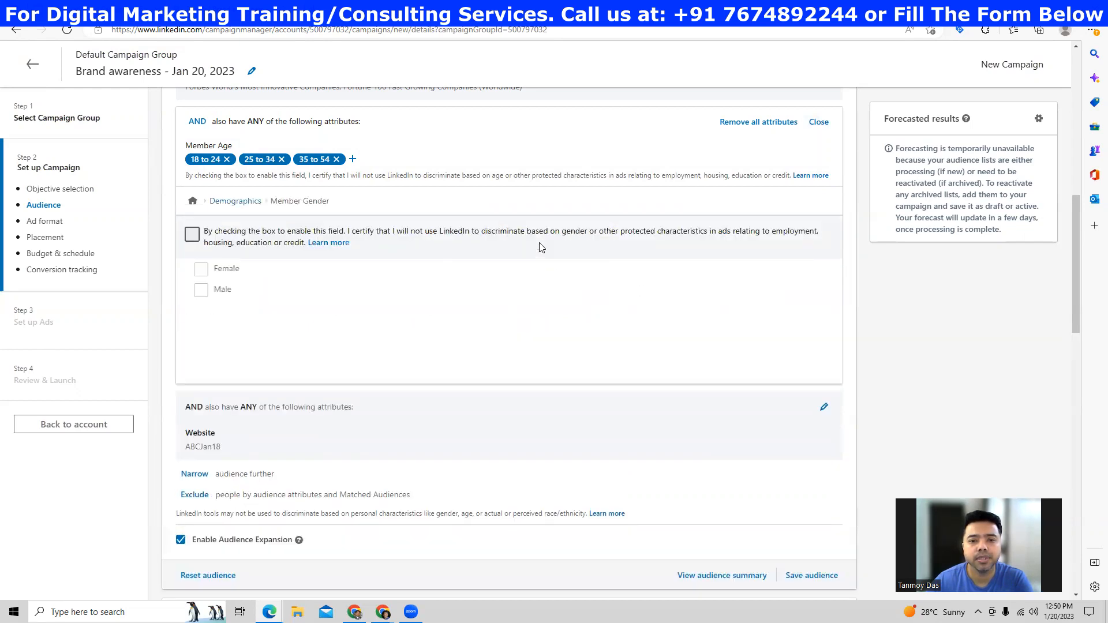
click(192, 235)
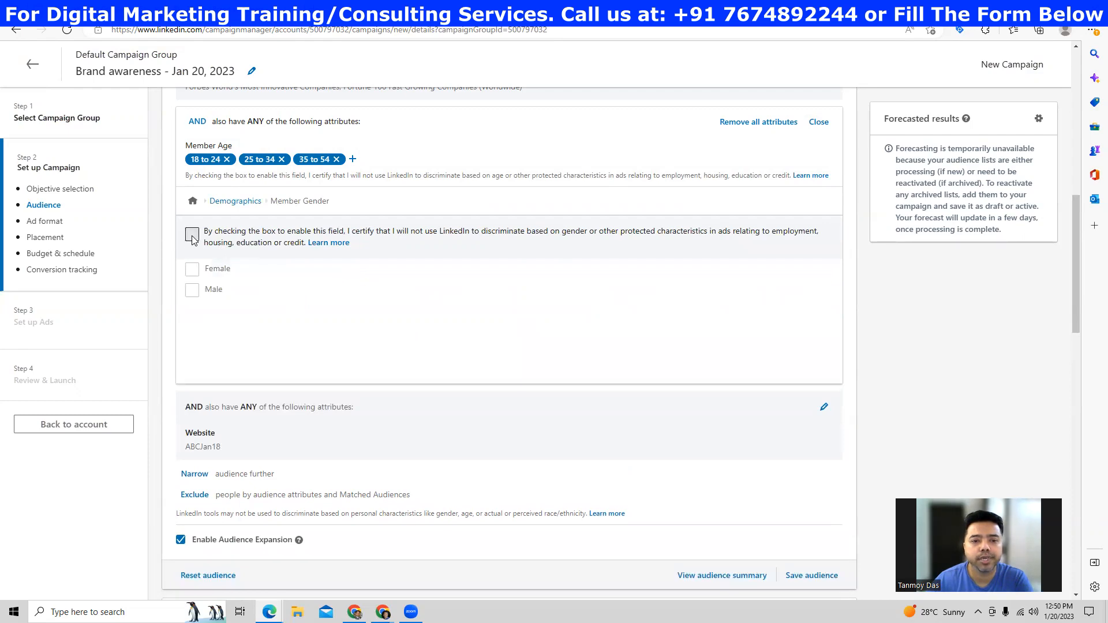
click(192, 269)
click(192, 349)
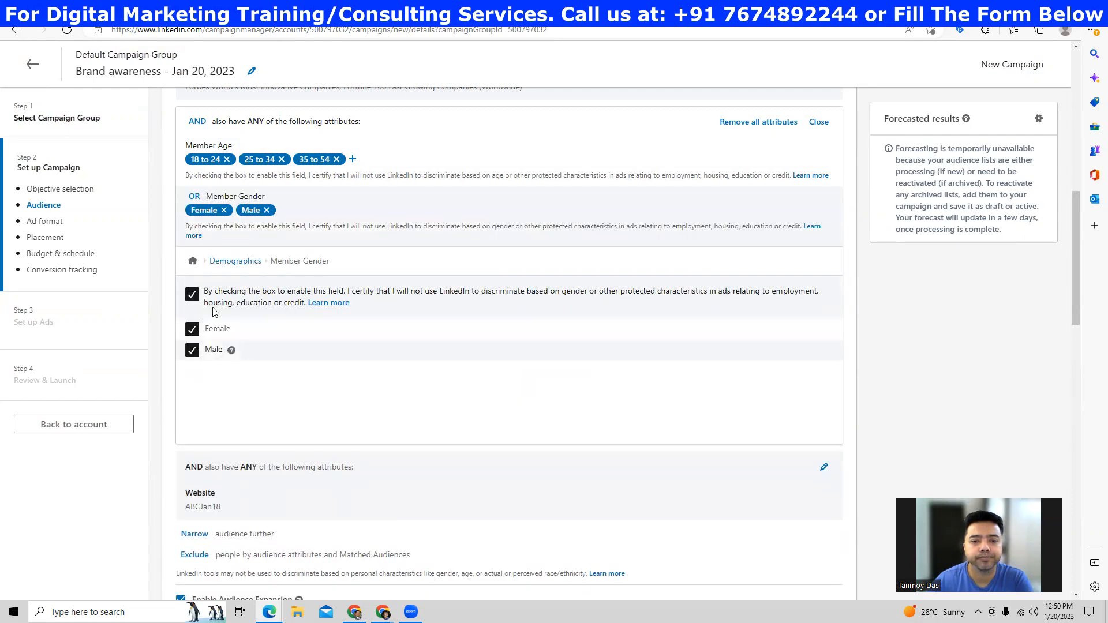
click(818, 122)
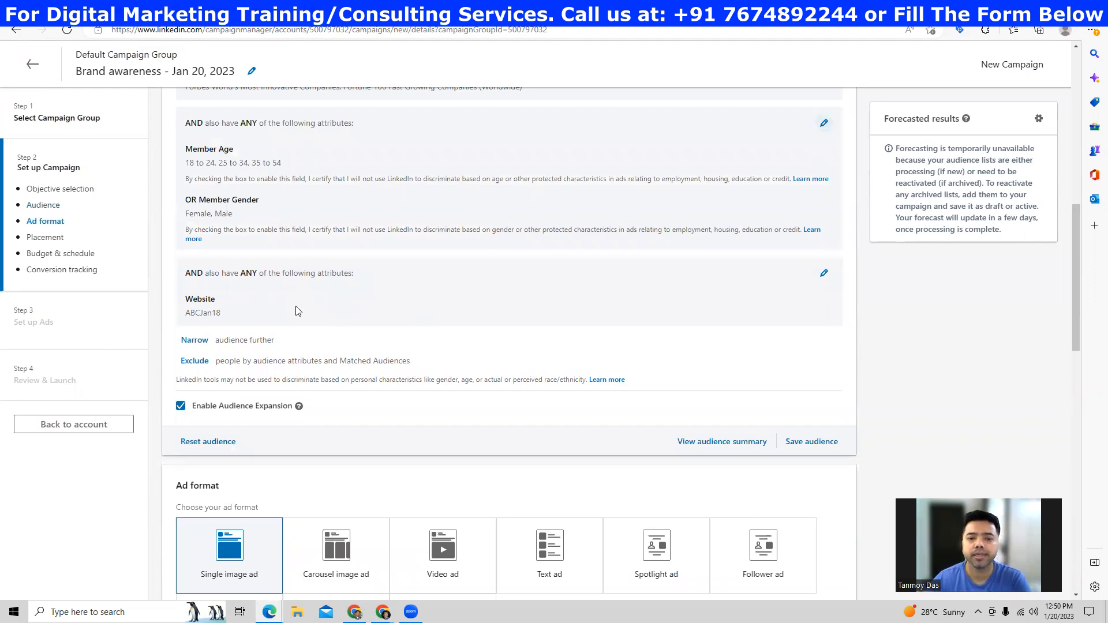
- Review the website retargeting group and close it unchanged
click(823, 274)
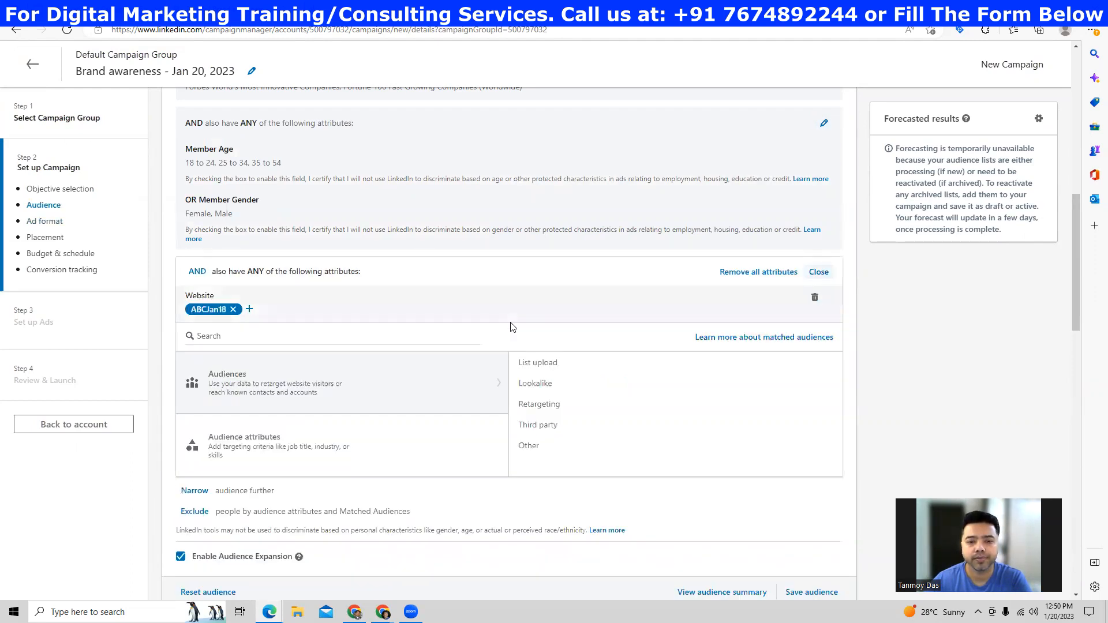
click(818, 272)
scroll(465, 306, down, 4)
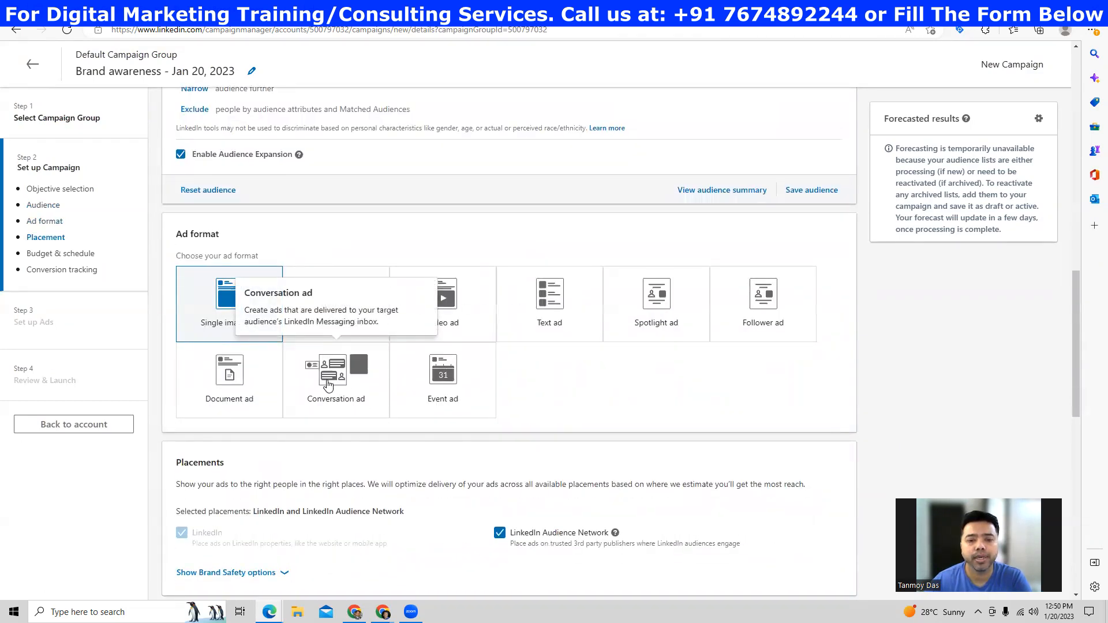
click(334, 396)
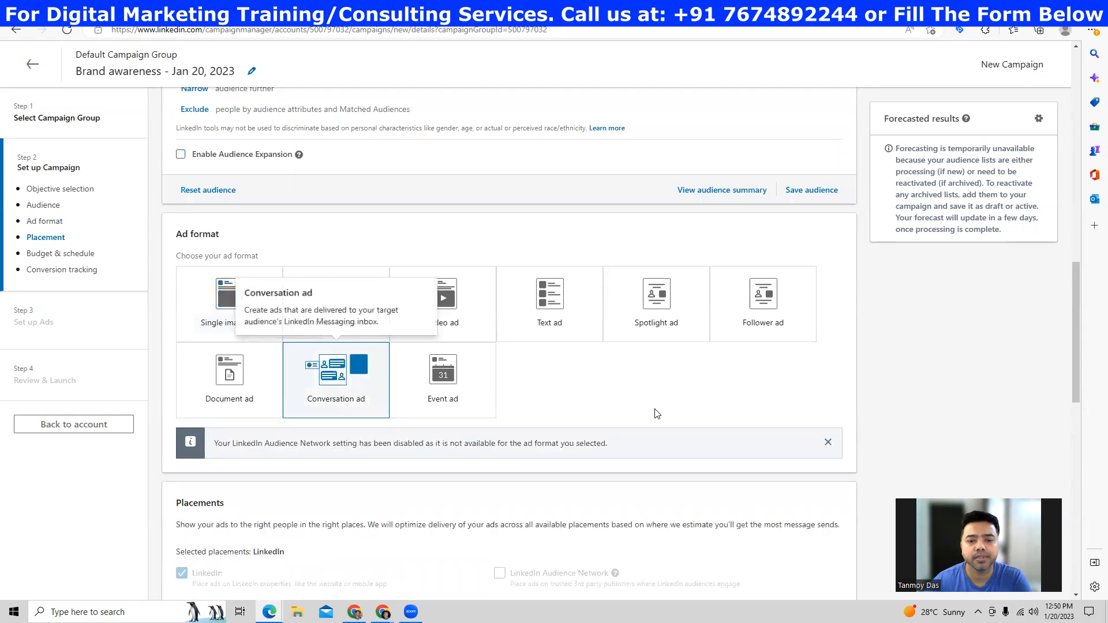
scroll(655, 394, down, 8)
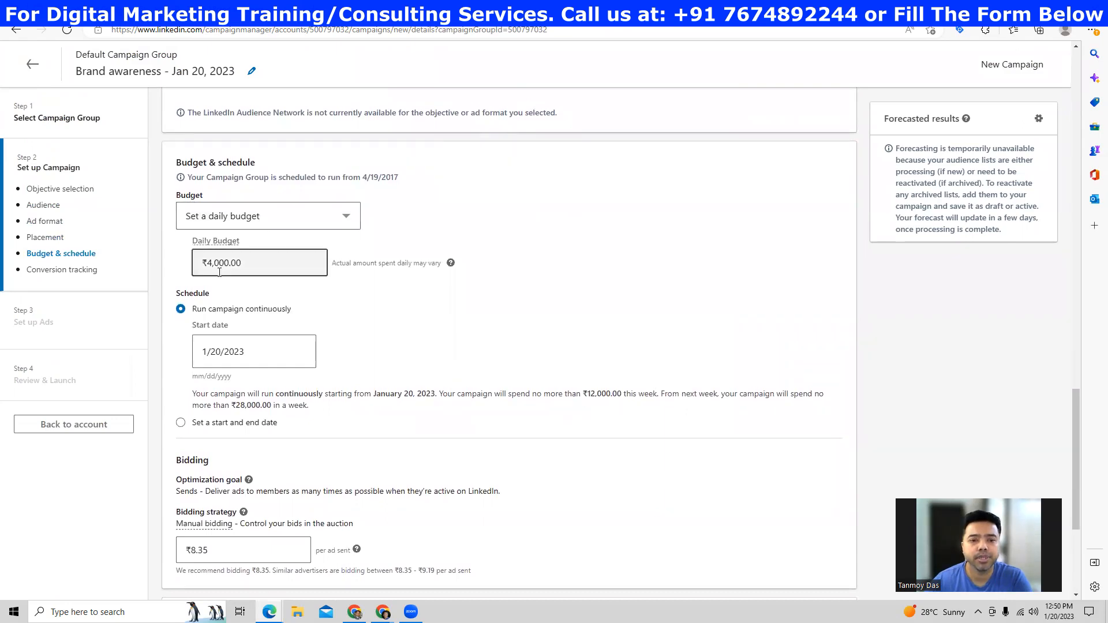
click(240, 266)
click(415, 323)
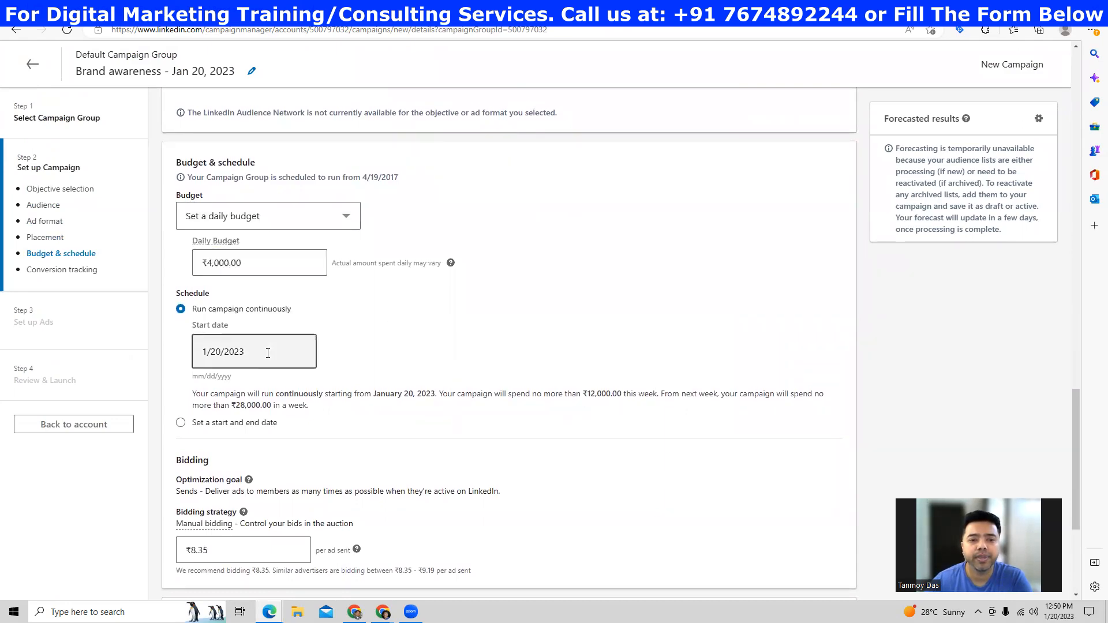
scroll(256, 338, down, 3)
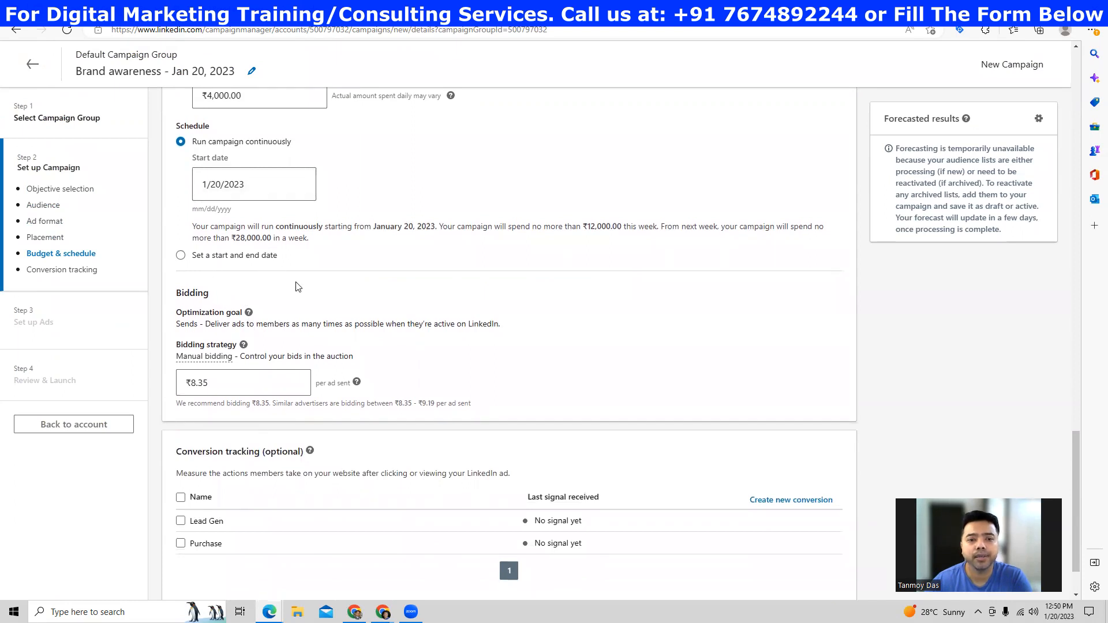
scroll(414, 297, down, 1)
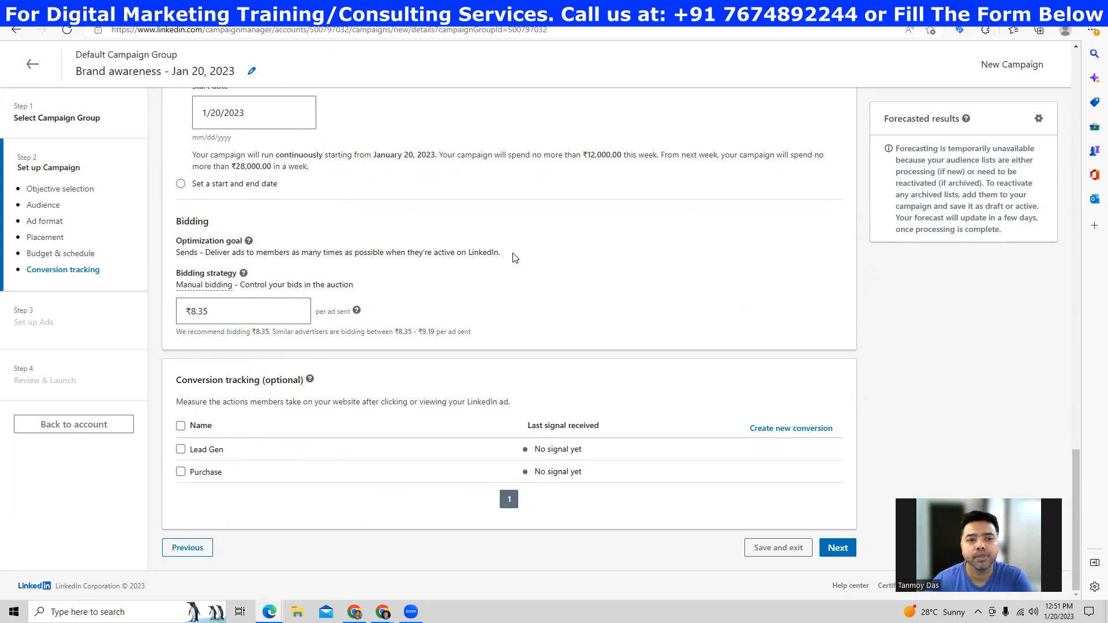
scroll(515, 258, up, 15)
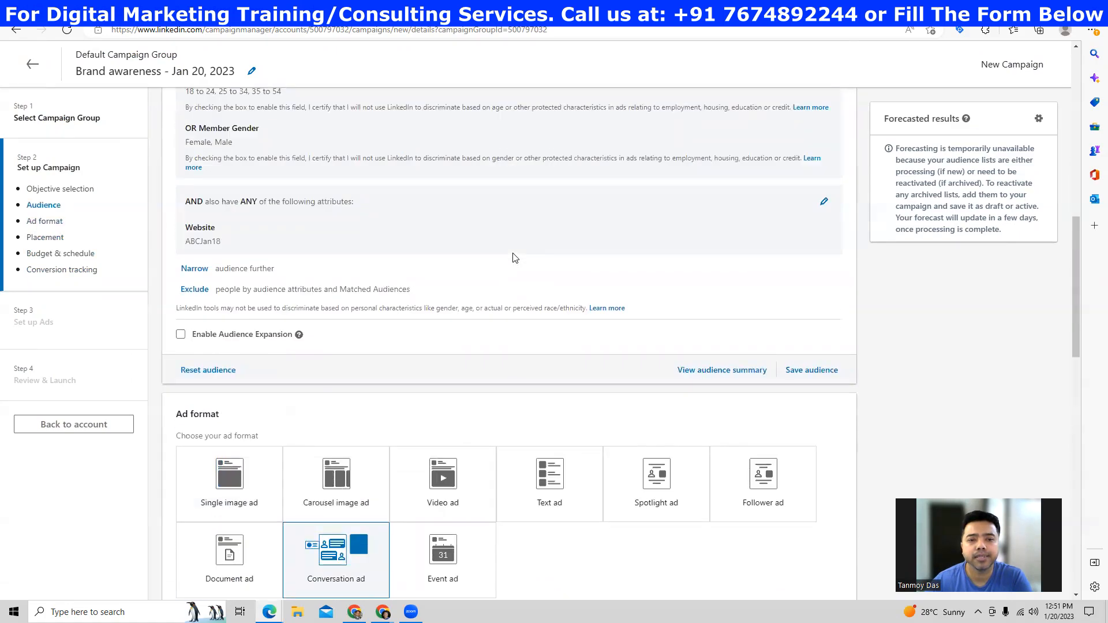
scroll(515, 258, up, 12)
scroll(515, 258, down, 9)
scroll(515, 258, down, 15)
- Save the campaign, then create a new ad named 'Online Business Directory' from autofill
click(837, 548)
click(887, 522)
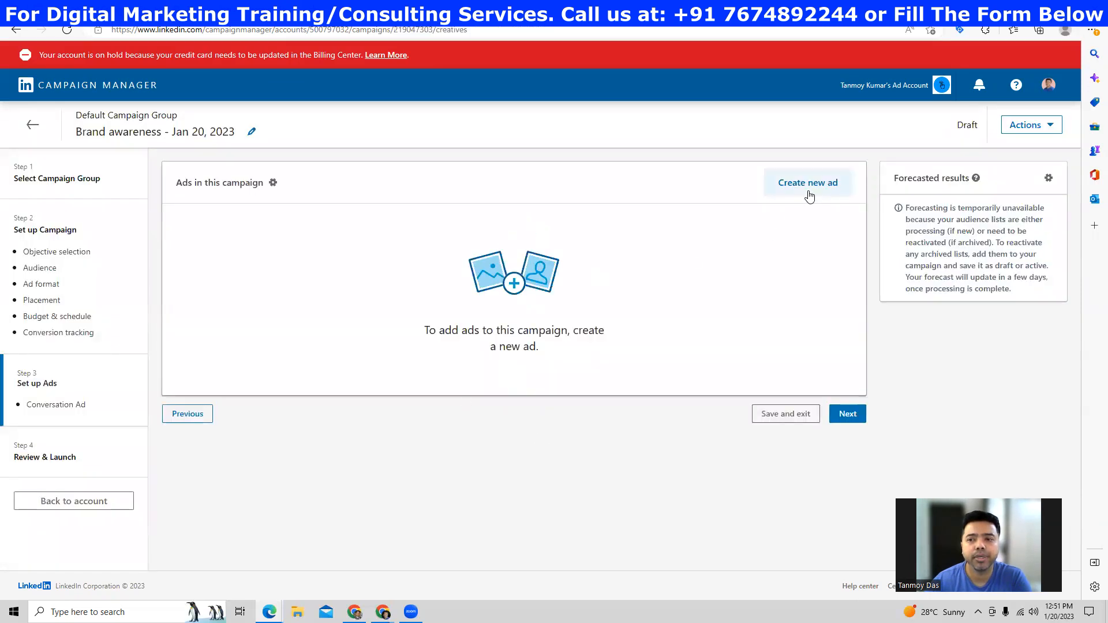
click(810, 197)
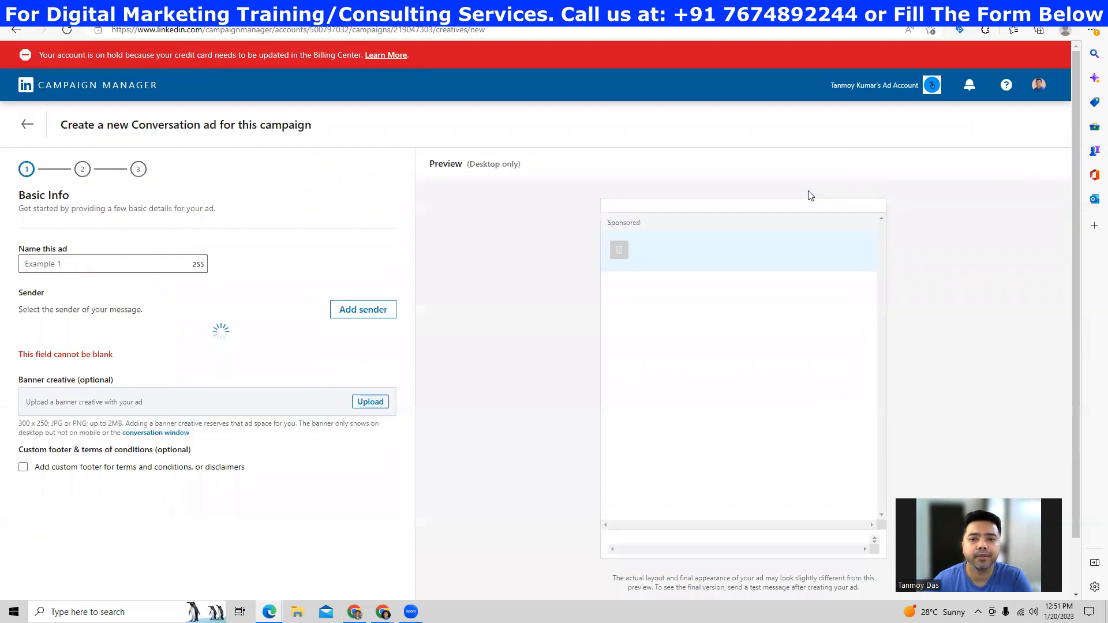
click(76, 259)
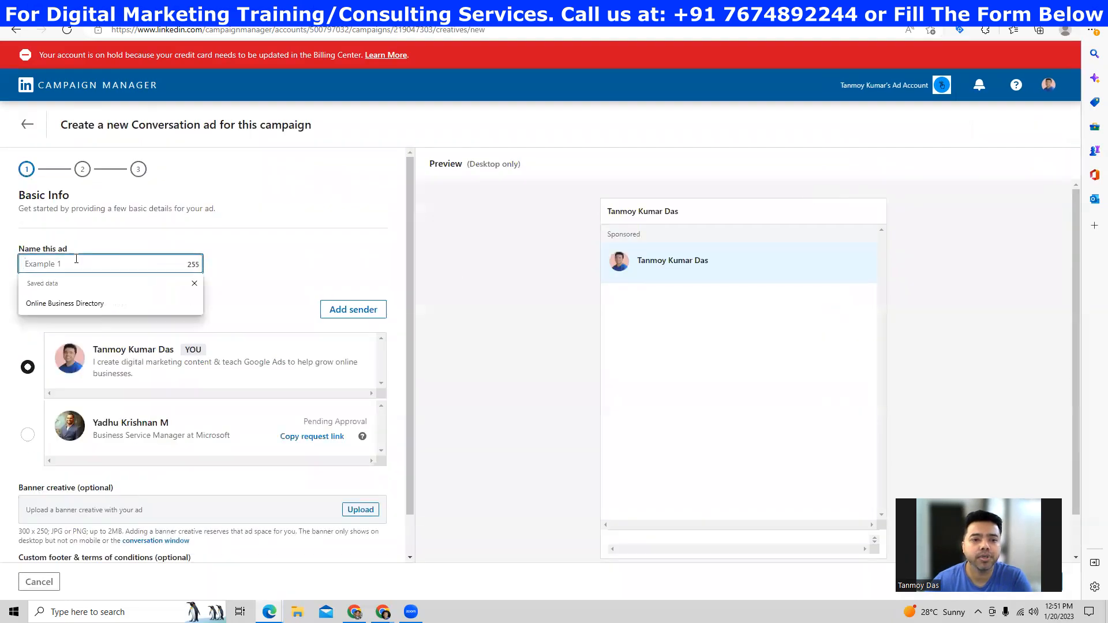
click(60, 304)
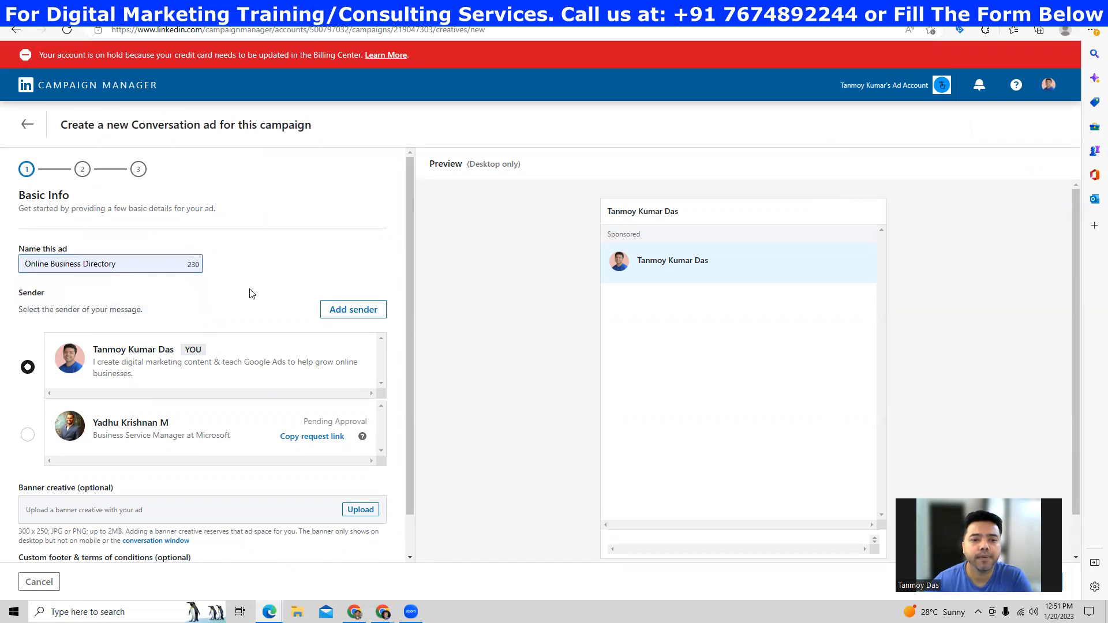
- Send a sender approval request to another LinkedIn member found by name search
click(342, 318)
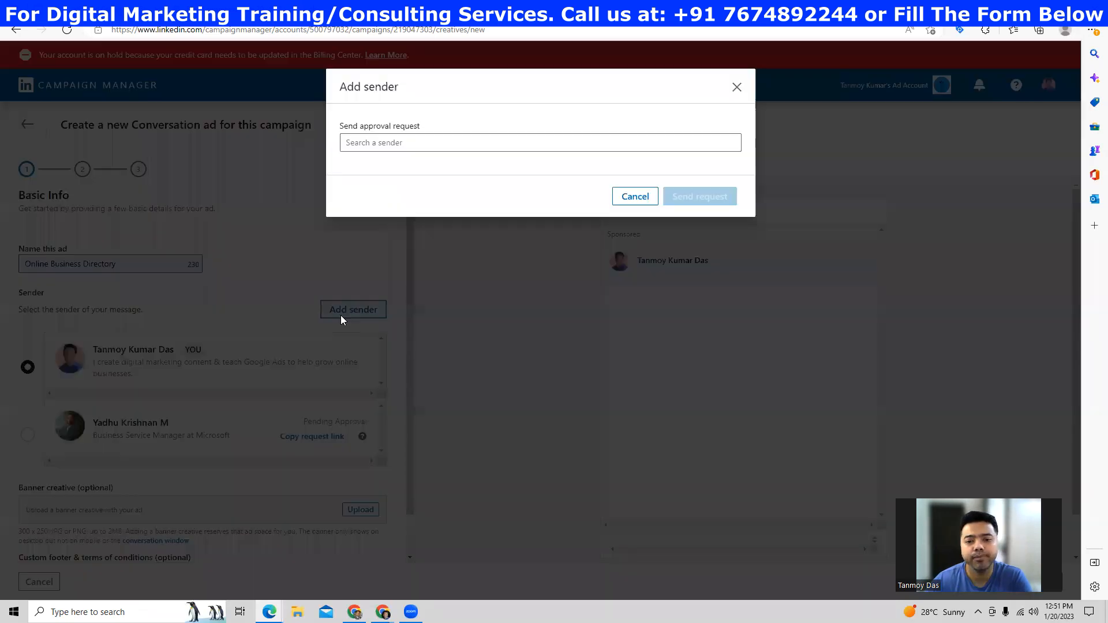
click(400, 145)
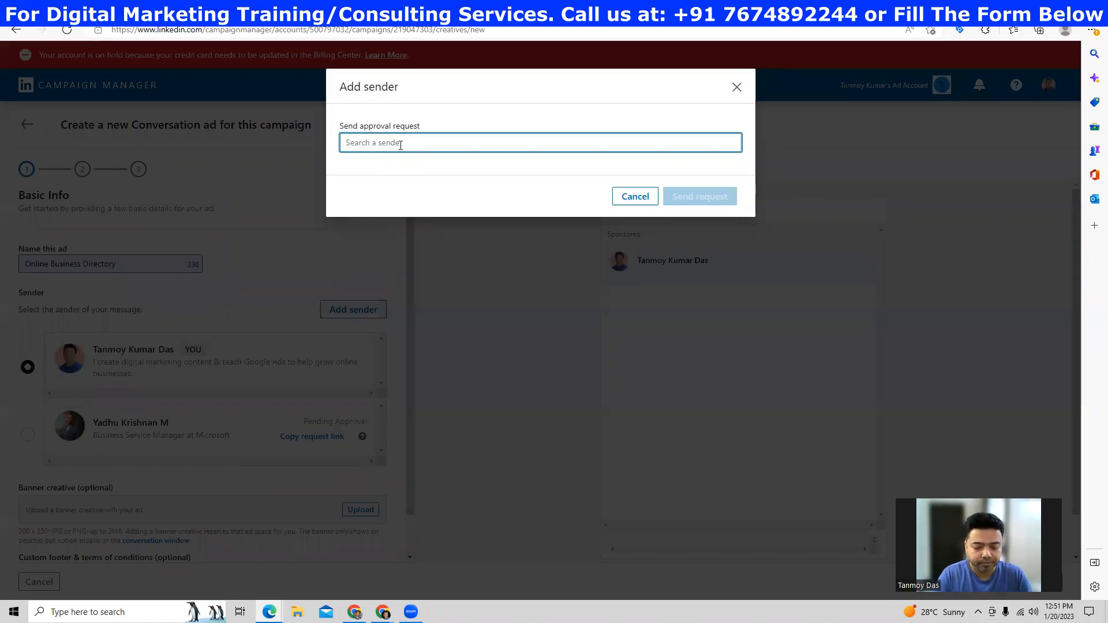
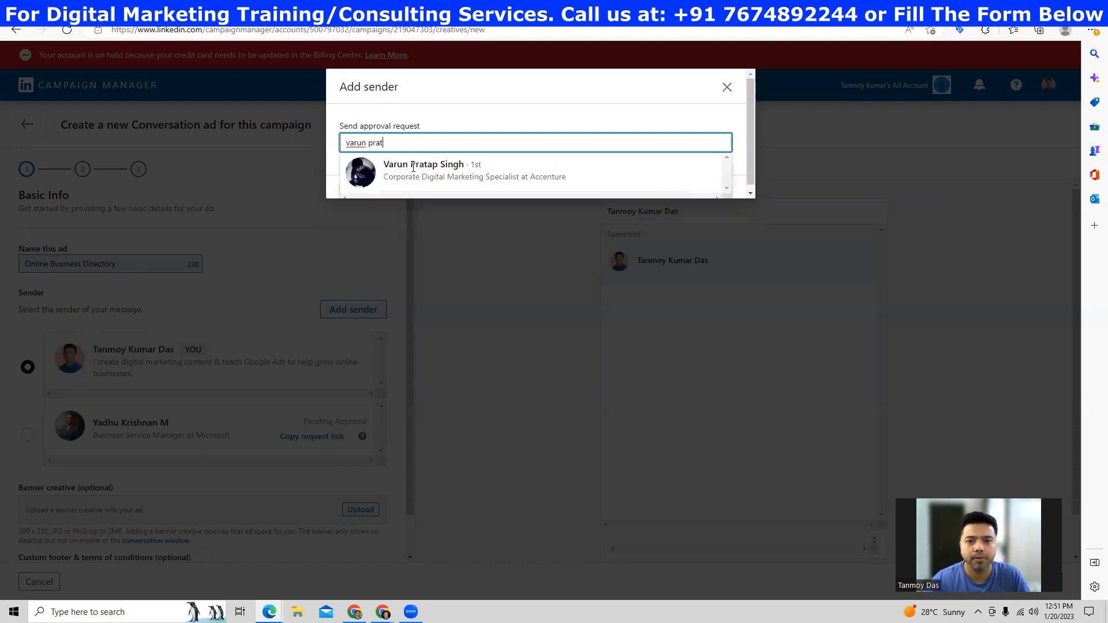
click(413, 168)
click(729, 219)
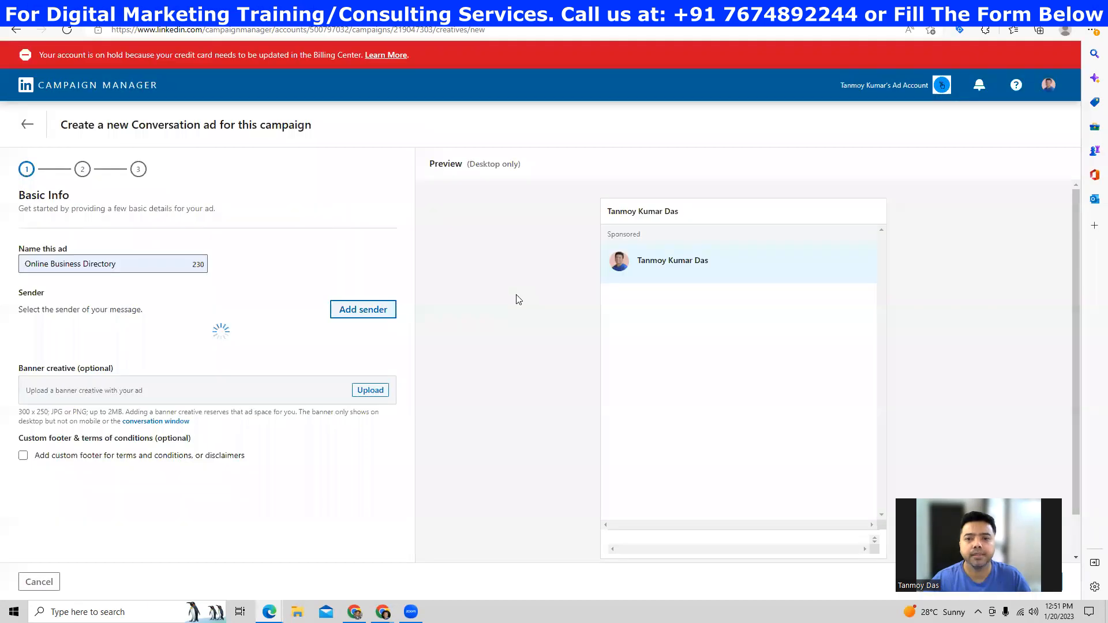
scroll(170, 433, down, 2)
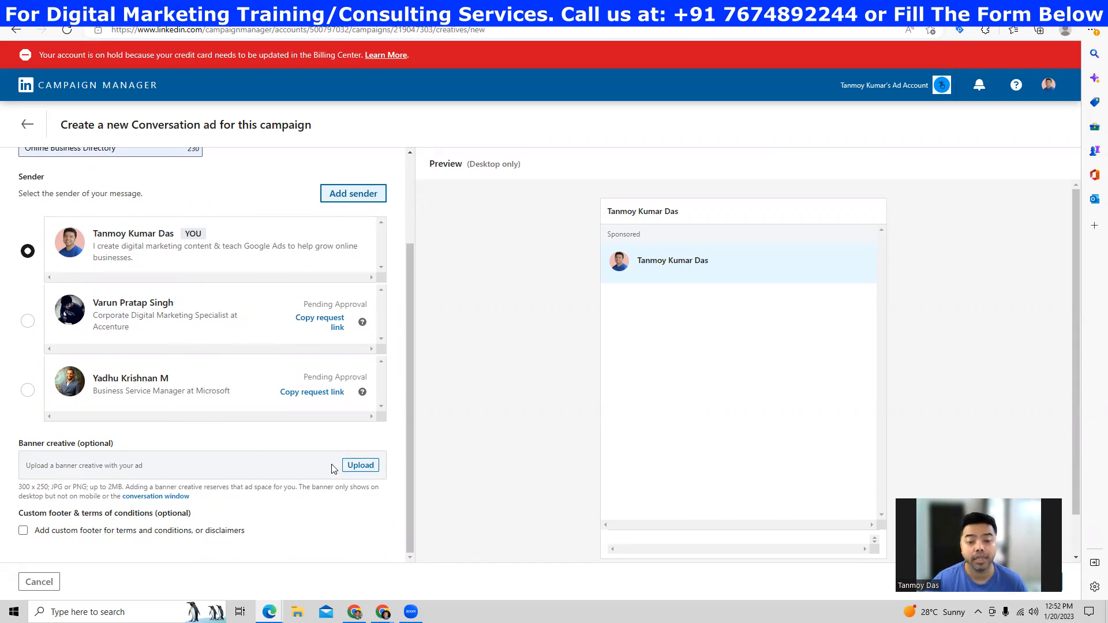
click(360, 465)
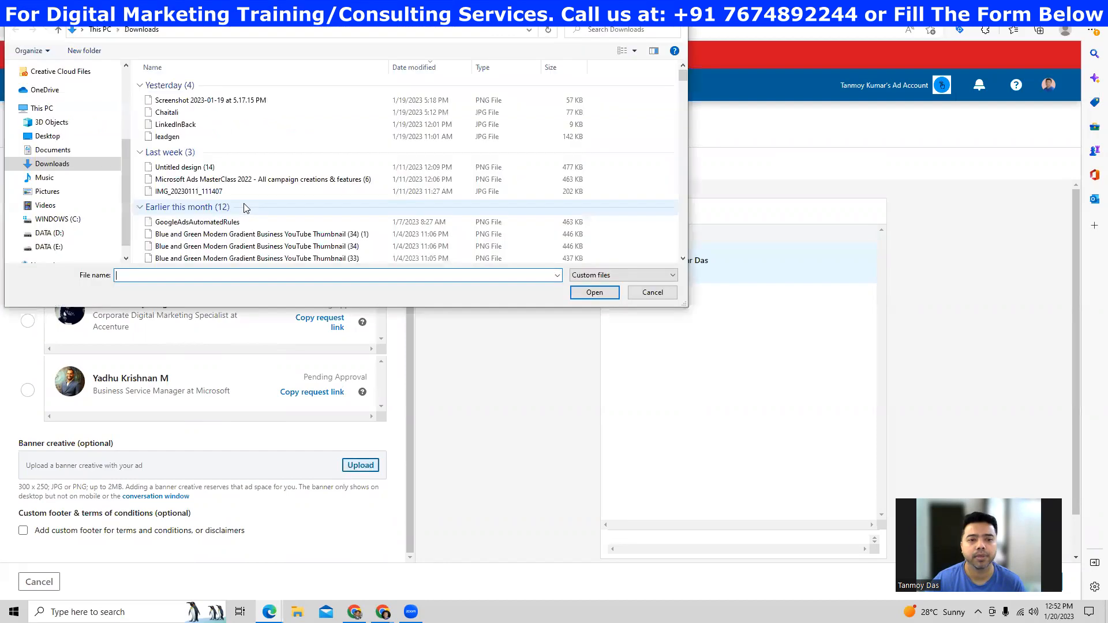
- Upload leadgen.jpg from Downloads as the banner creative and continue to templates
click(167, 136)
click(595, 292)
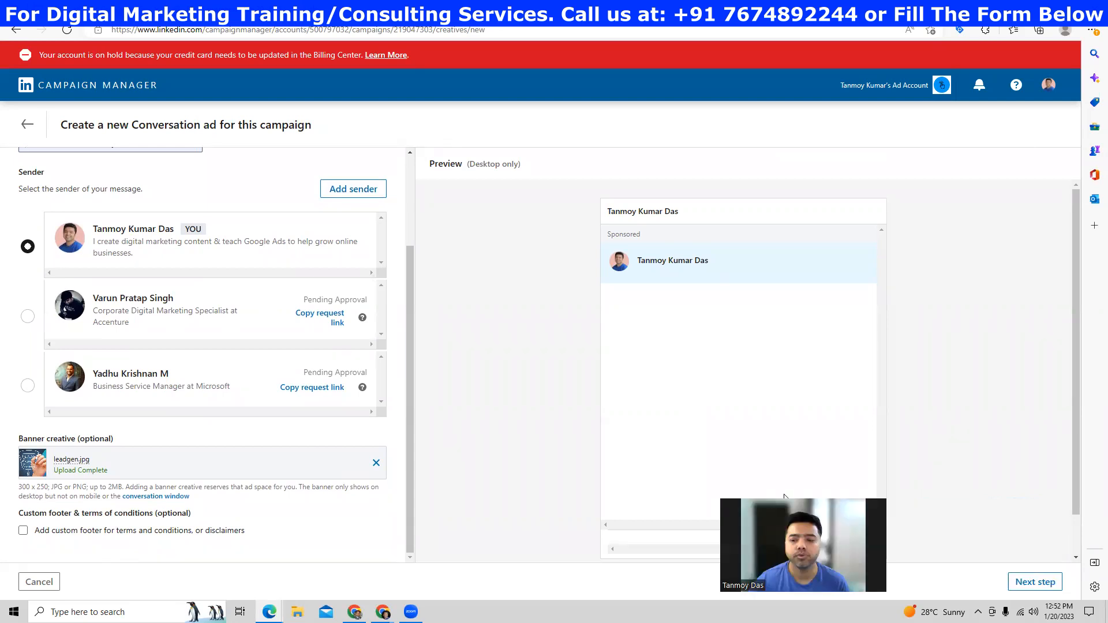
click(1004, 583)
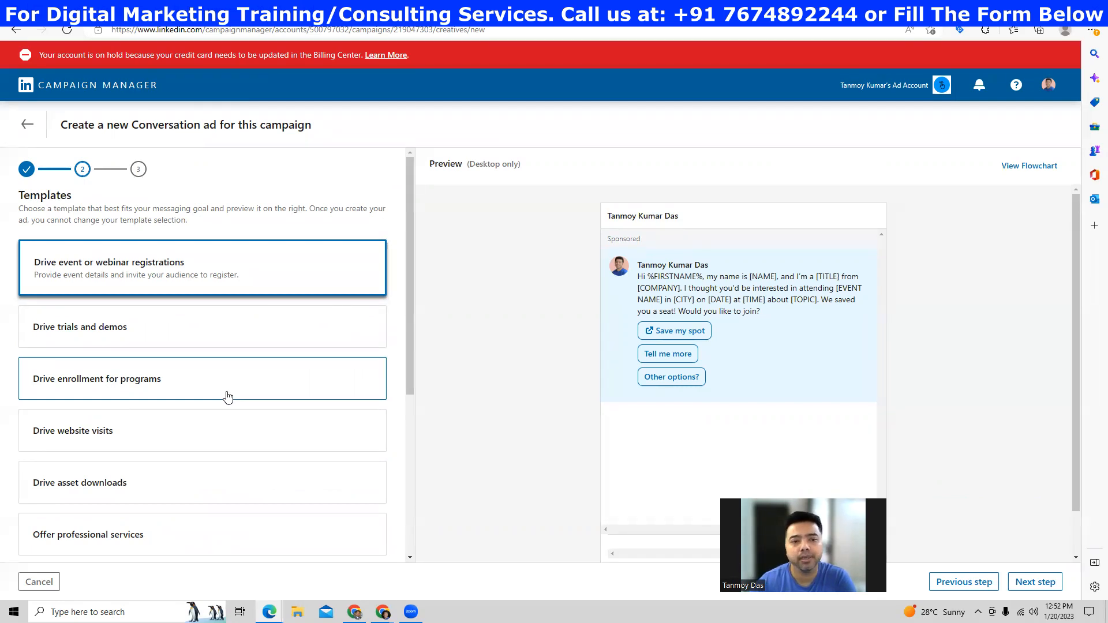
- Preview the other message templates, then choose Drive event or webinar registrations and continue
click(82, 333)
click(89, 399)
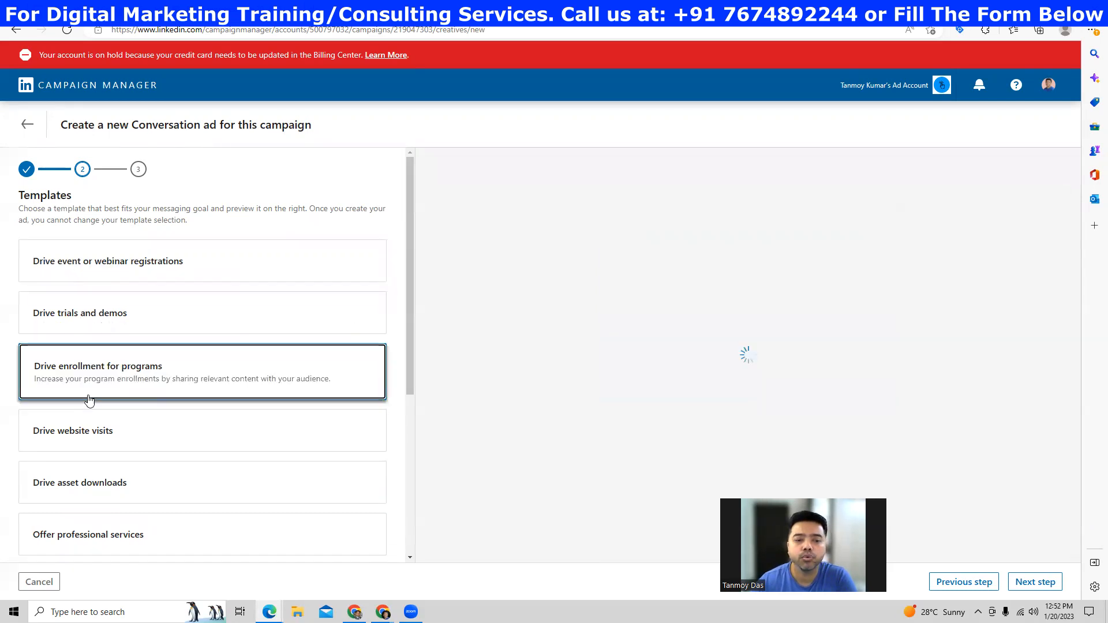
scroll(90, 358, down, 2)
click(92, 319)
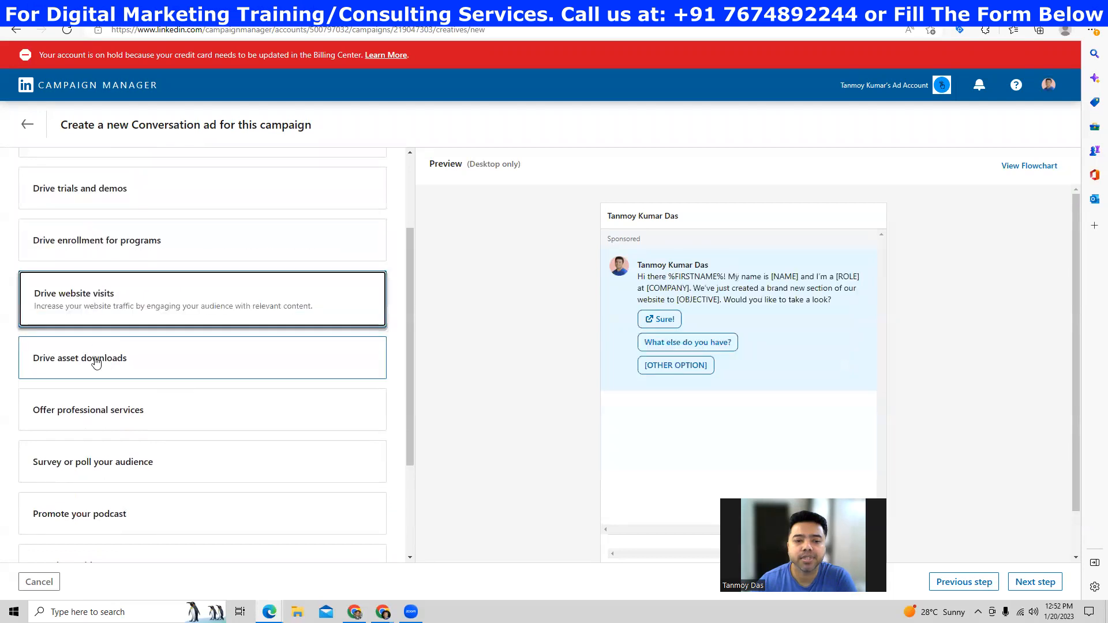
click(95, 367)
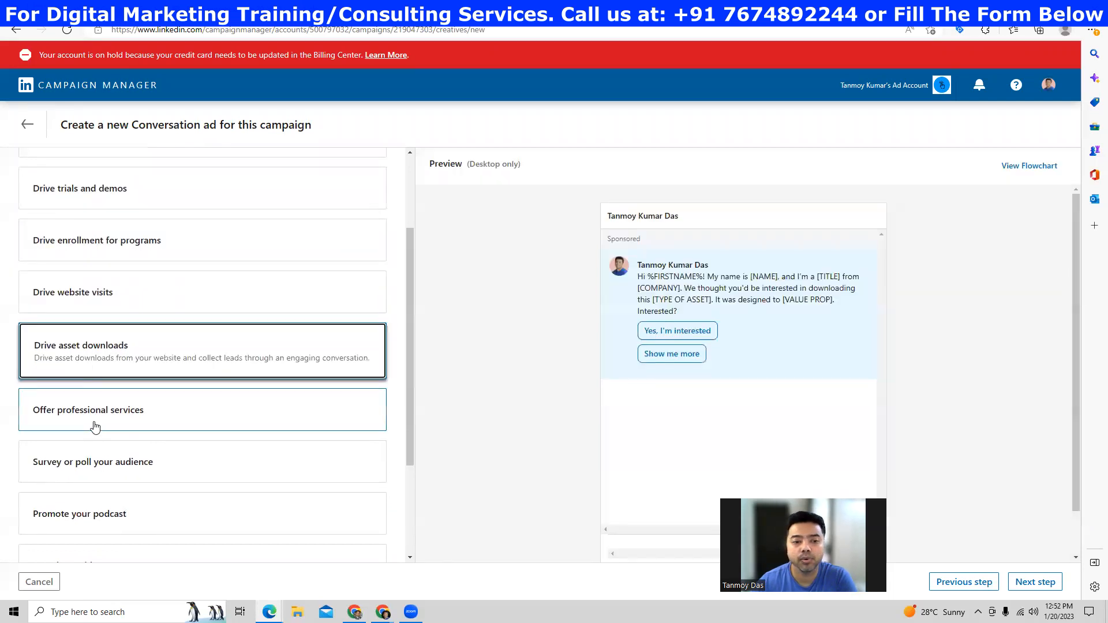
click(96, 425)
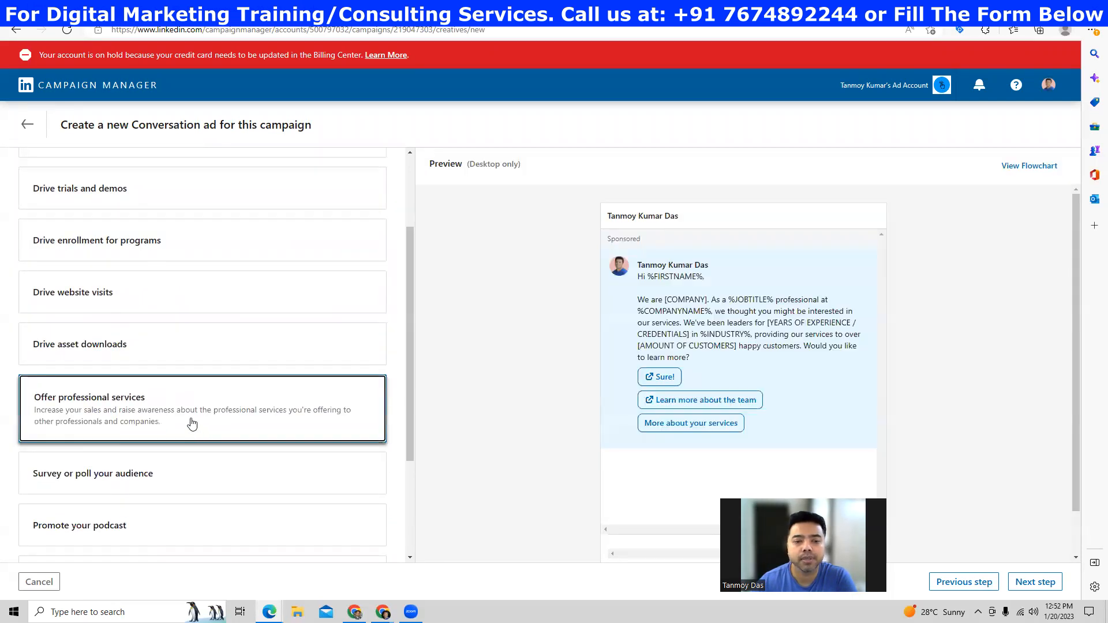
scroll(193, 424, down, 3)
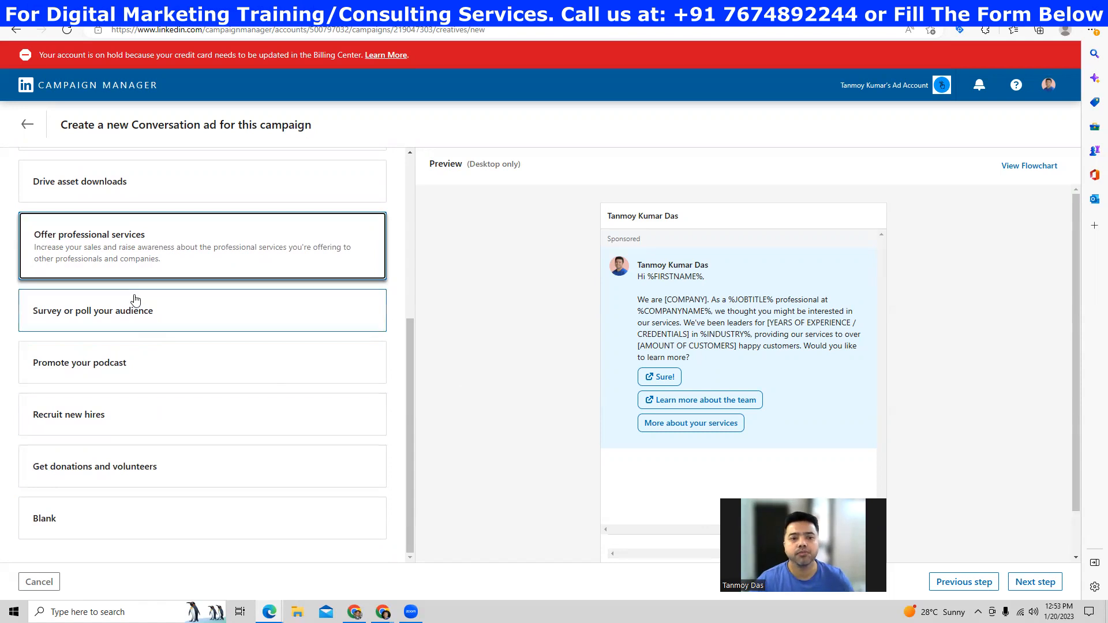
scroll(134, 306, up, 5)
click(108, 279)
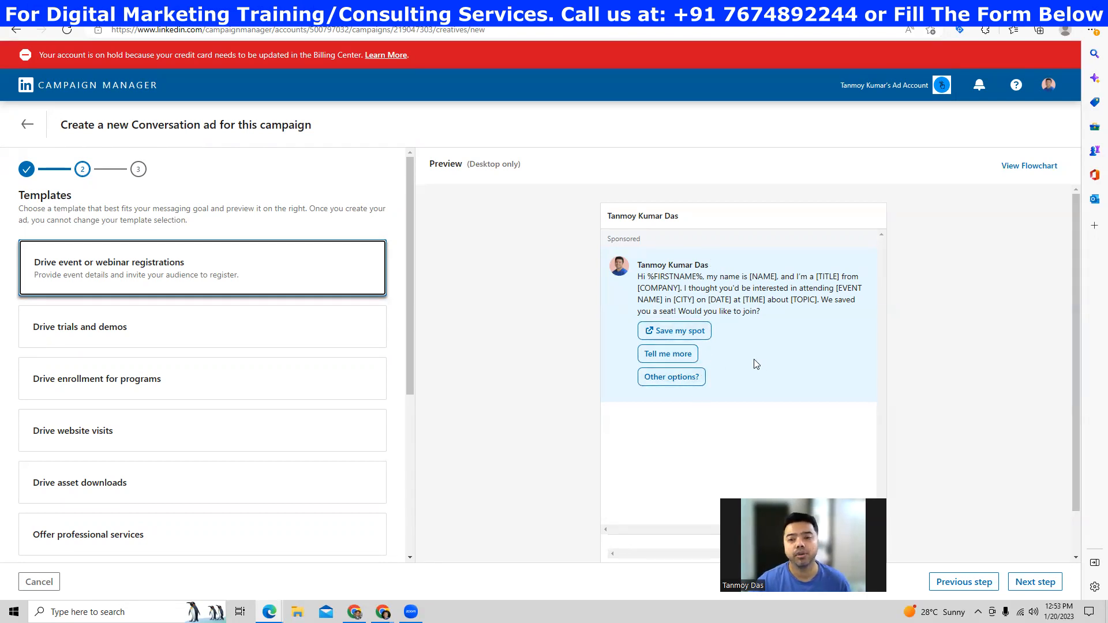
click(1035, 583)
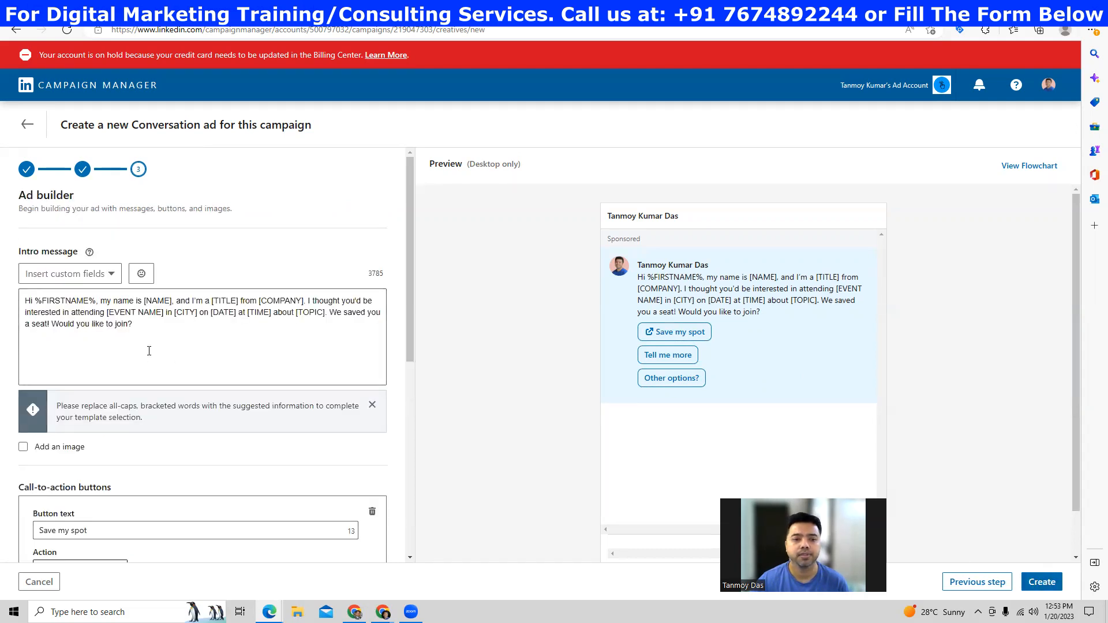
drag(134, 328, 23, 299)
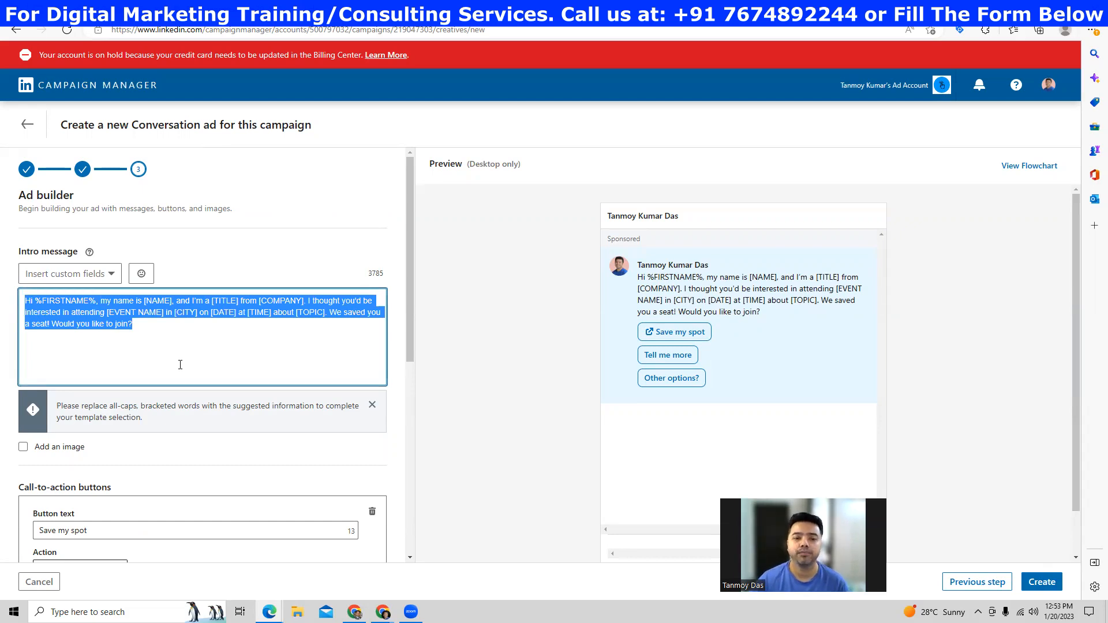
scroll(231, 444, down, 3)
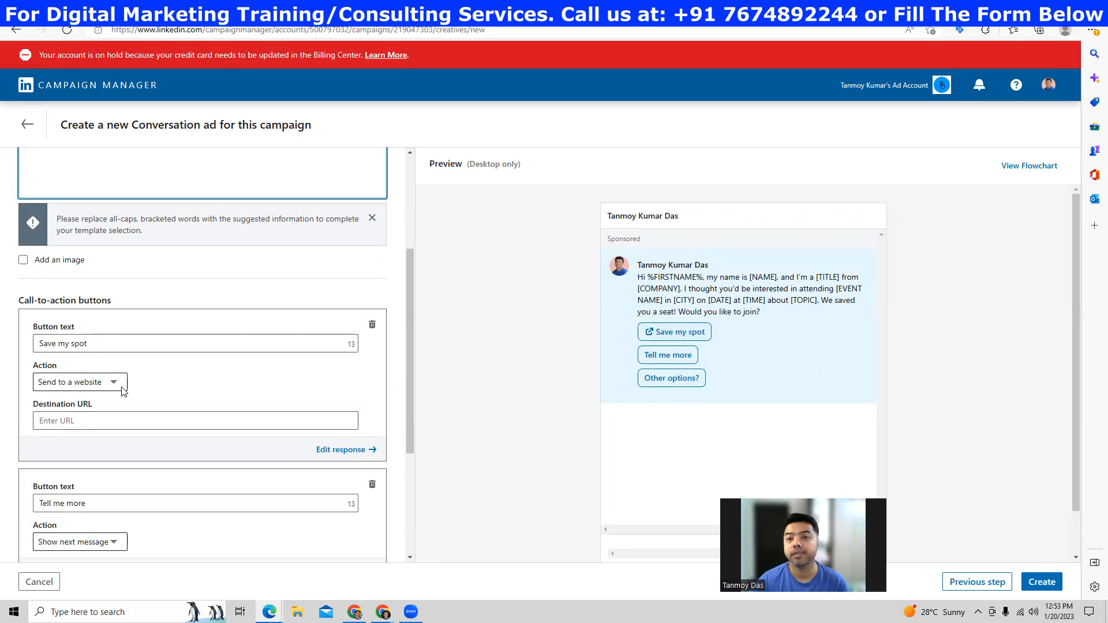
click(85, 421)
text(https://www.indiabusinesstoday.in/)
click(160, 442)
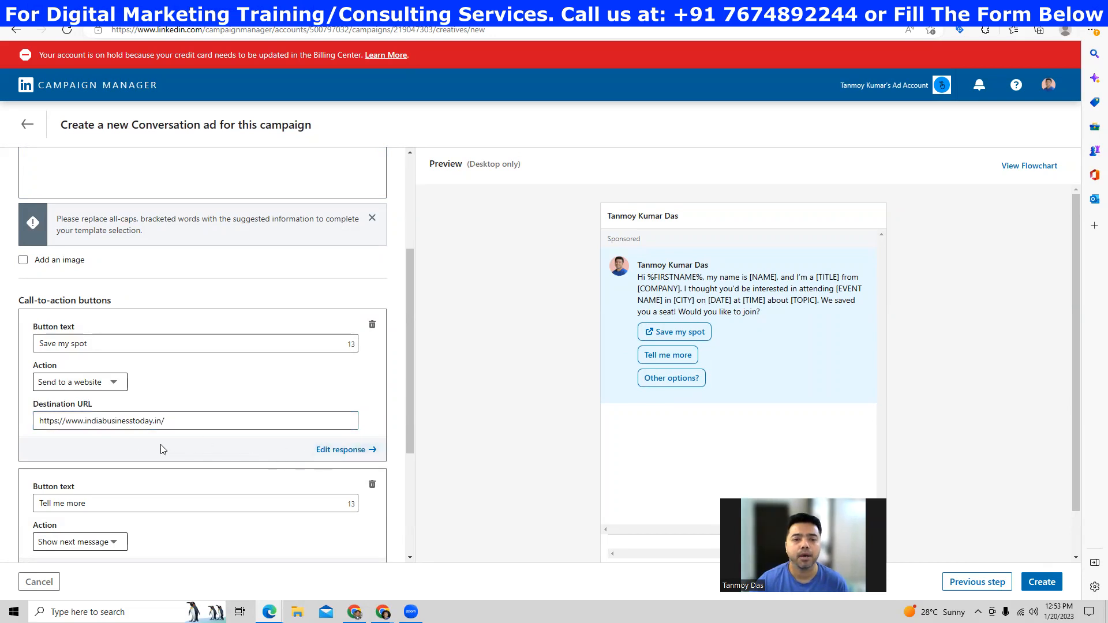
click(345, 450)
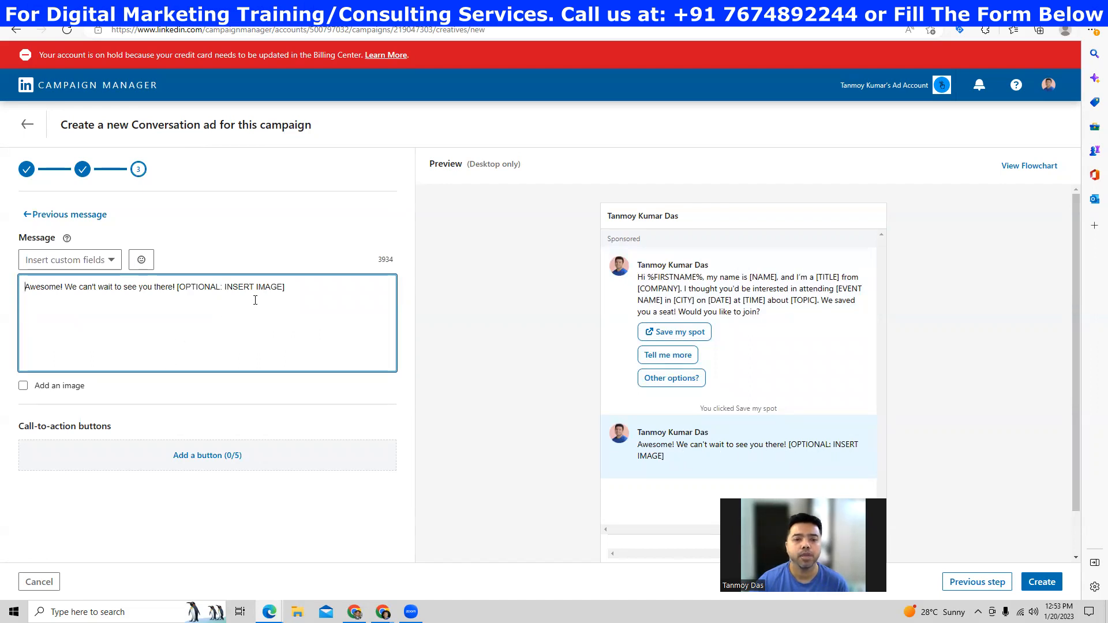
drag(305, 289, 178, 292)
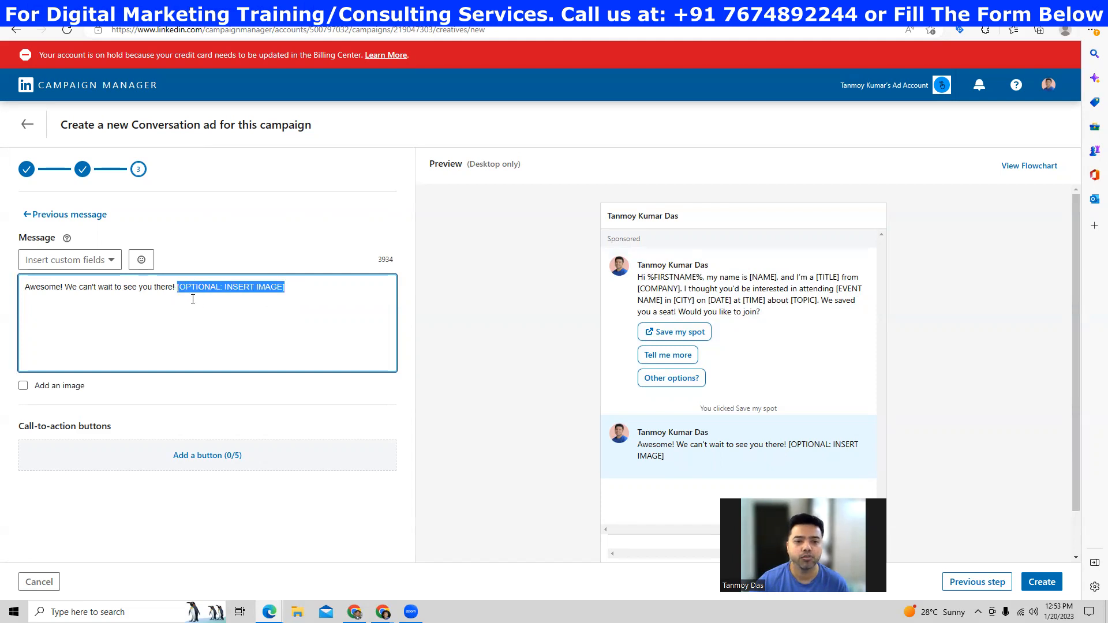
key(BackSpace)
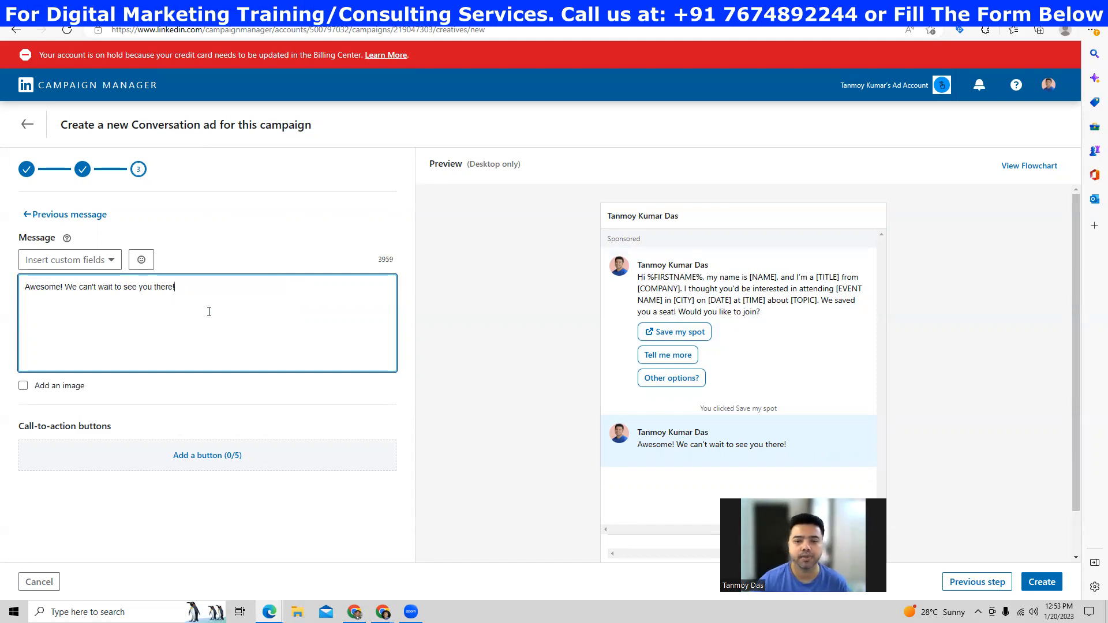
click(73, 219)
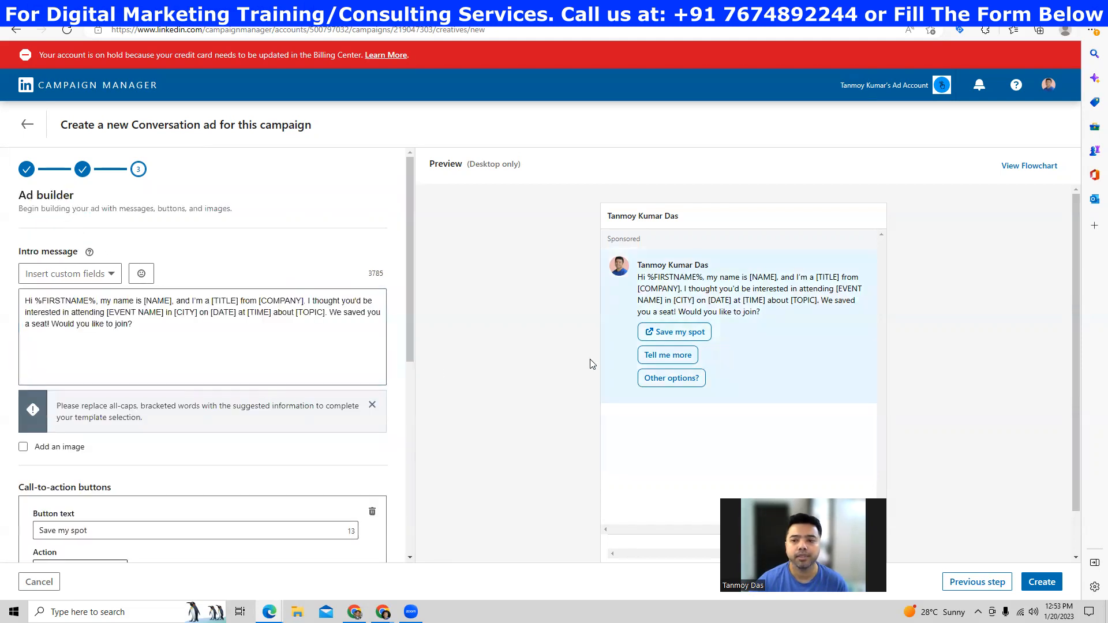
scroll(344, 379, down, 3)
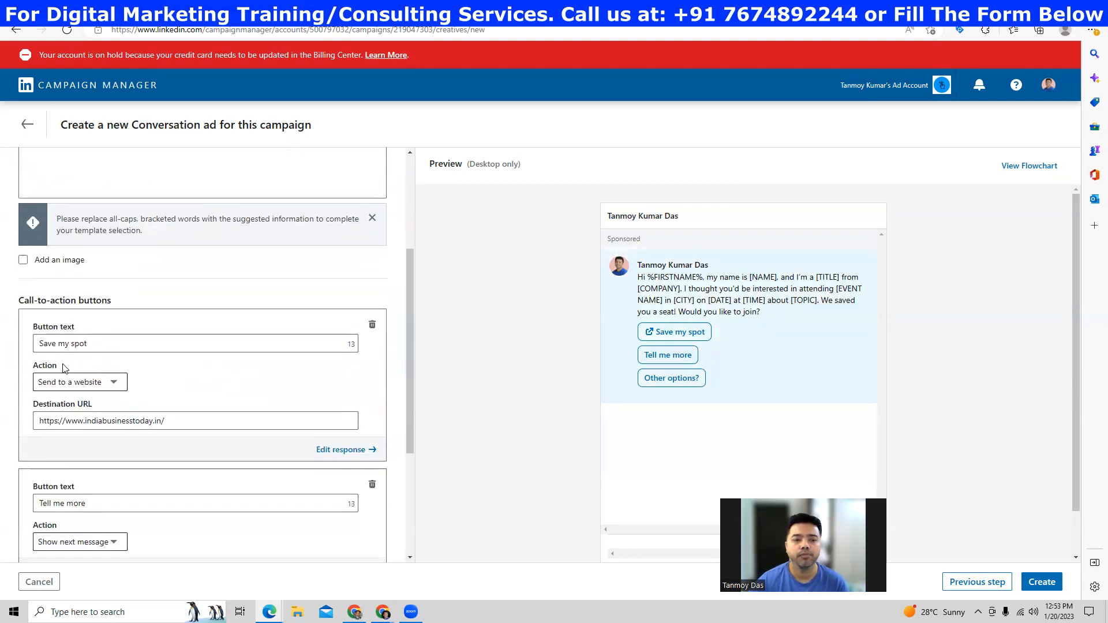
scroll(95, 446, down, 2)
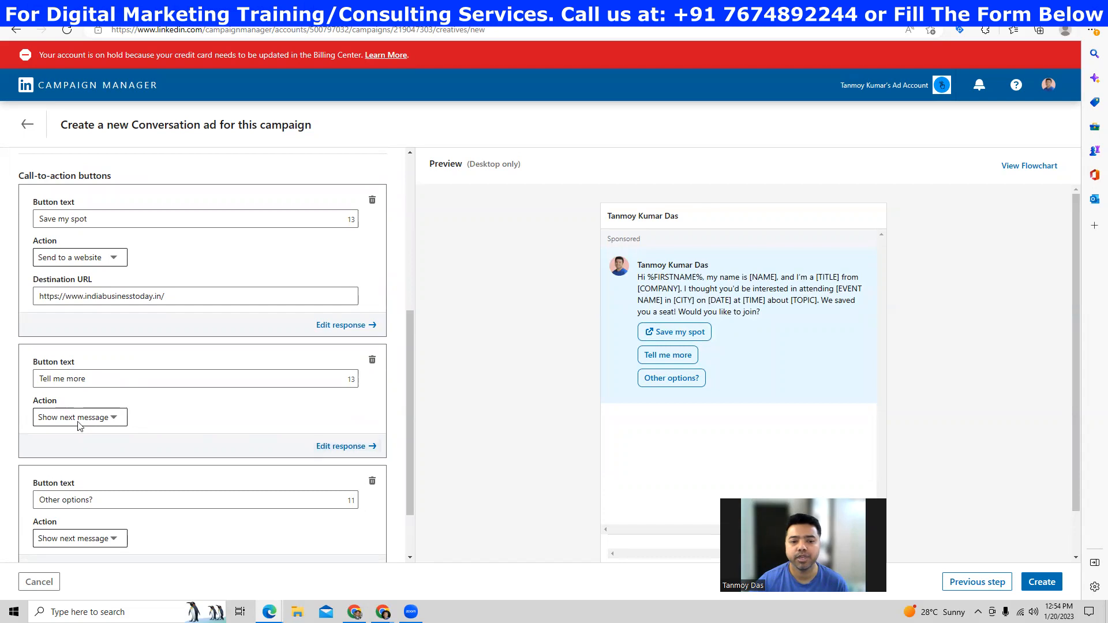
click(318, 446)
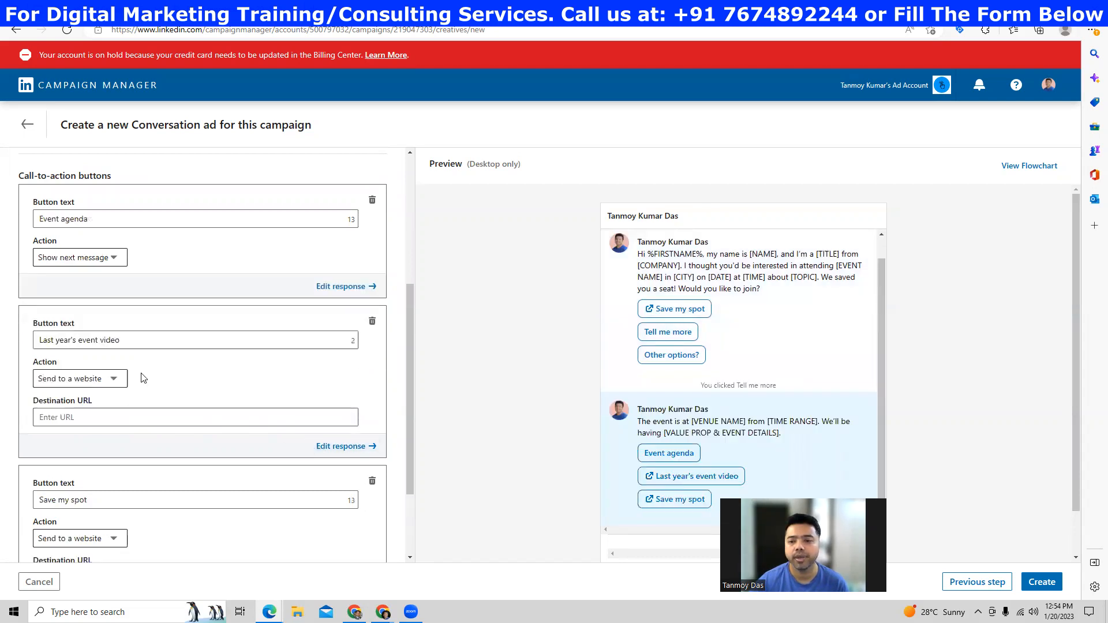
scroll(122, 333, down, 2)
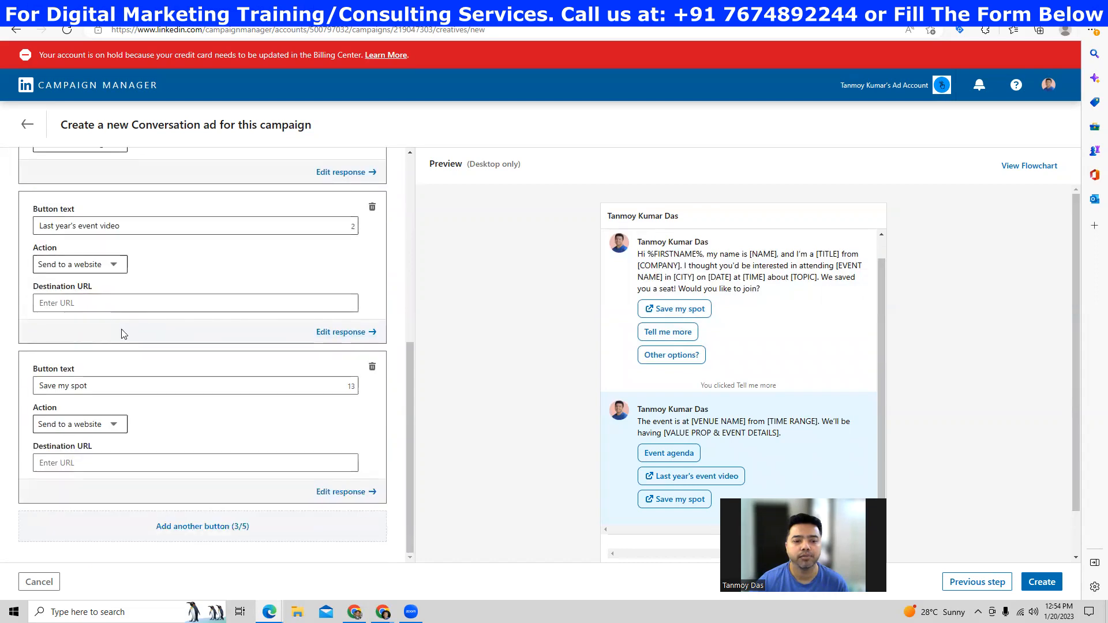
scroll(123, 334, up, 8)
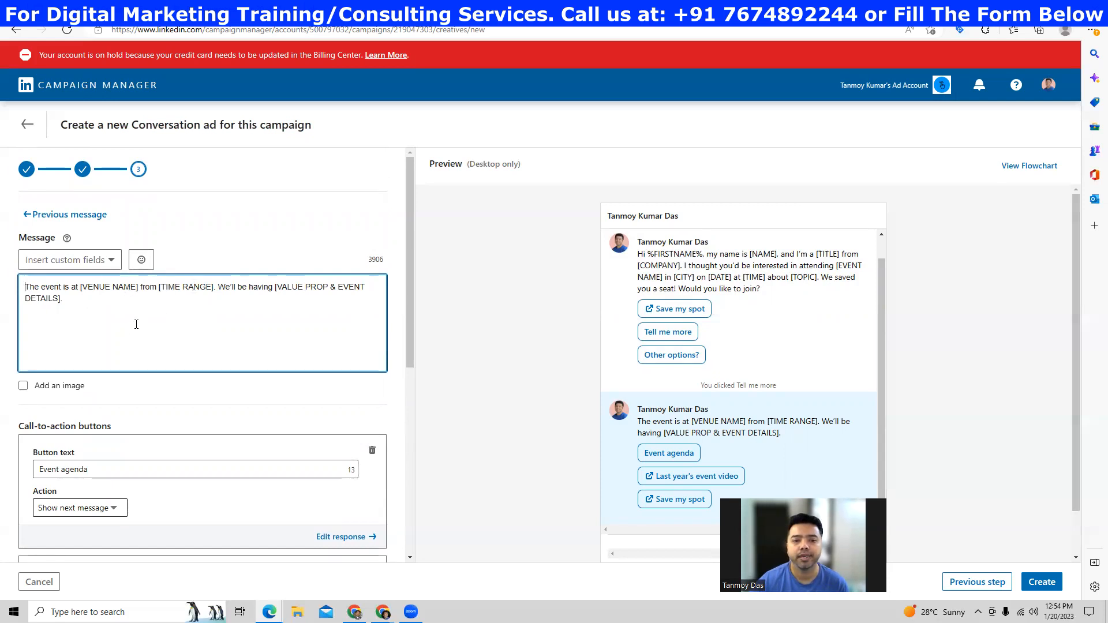
click(57, 215)
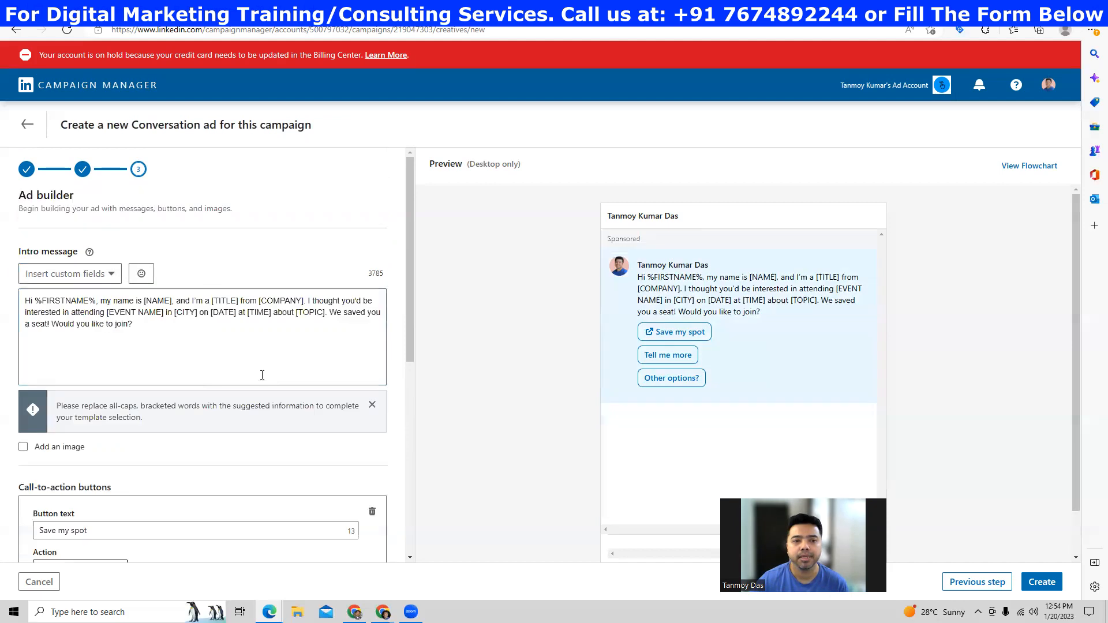
- Check the Other options? follow-up, return to the intro message, and attempt Create
scroll(208, 376, down, 4)
scroll(207, 440, down, 4)
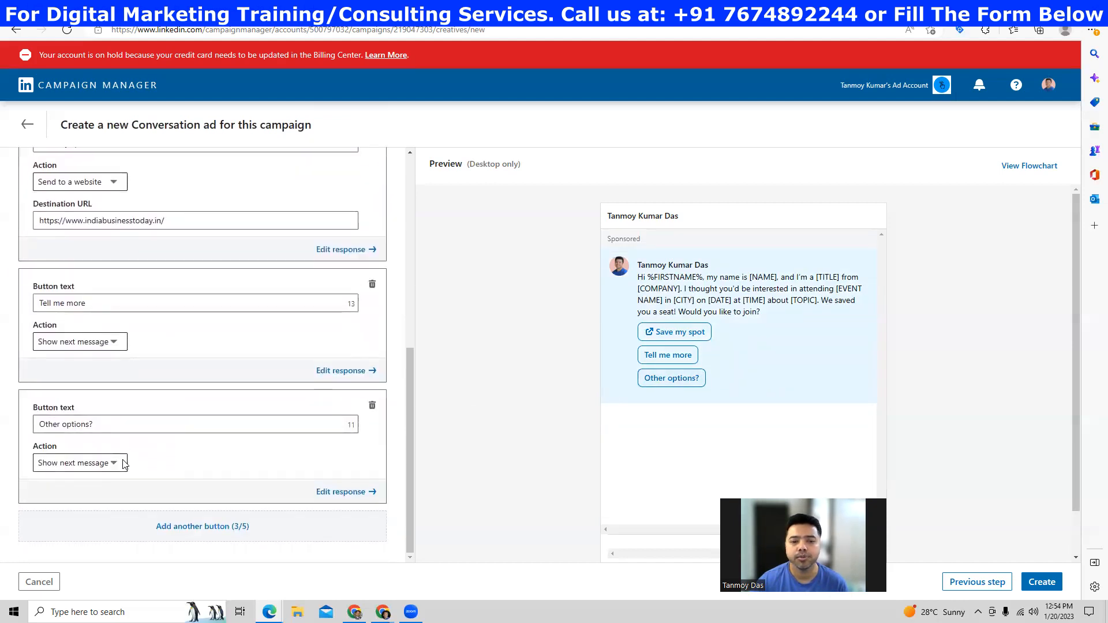
click(340, 491)
scroll(216, 323, up, 4)
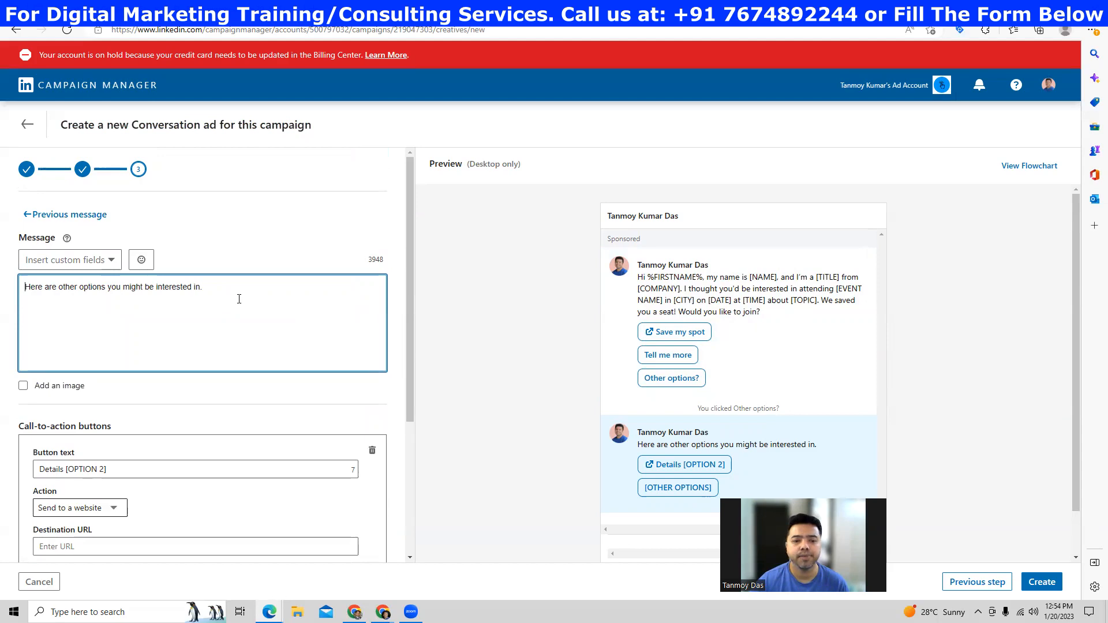
click(81, 215)
scroll(255, 359, down, 7)
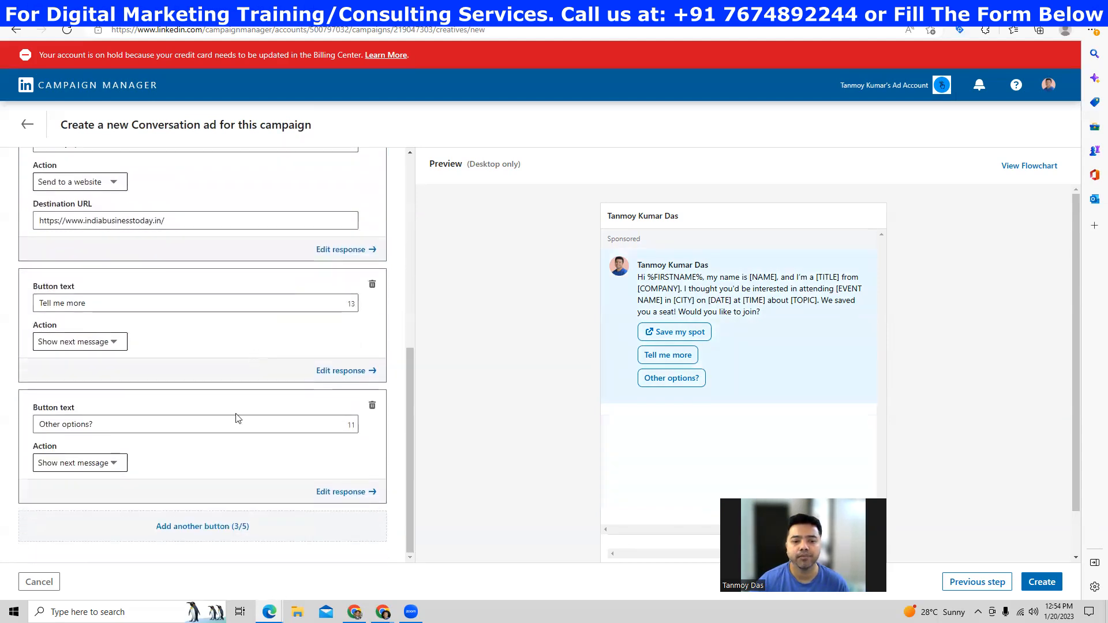
click(1053, 588)
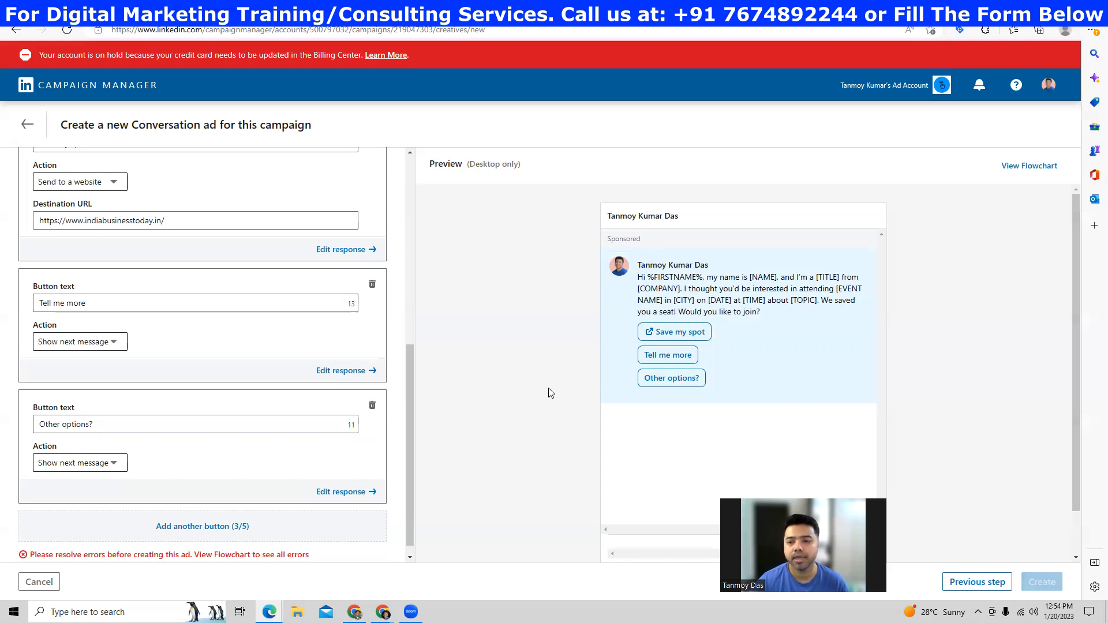
scroll(548, 393, down, 1)
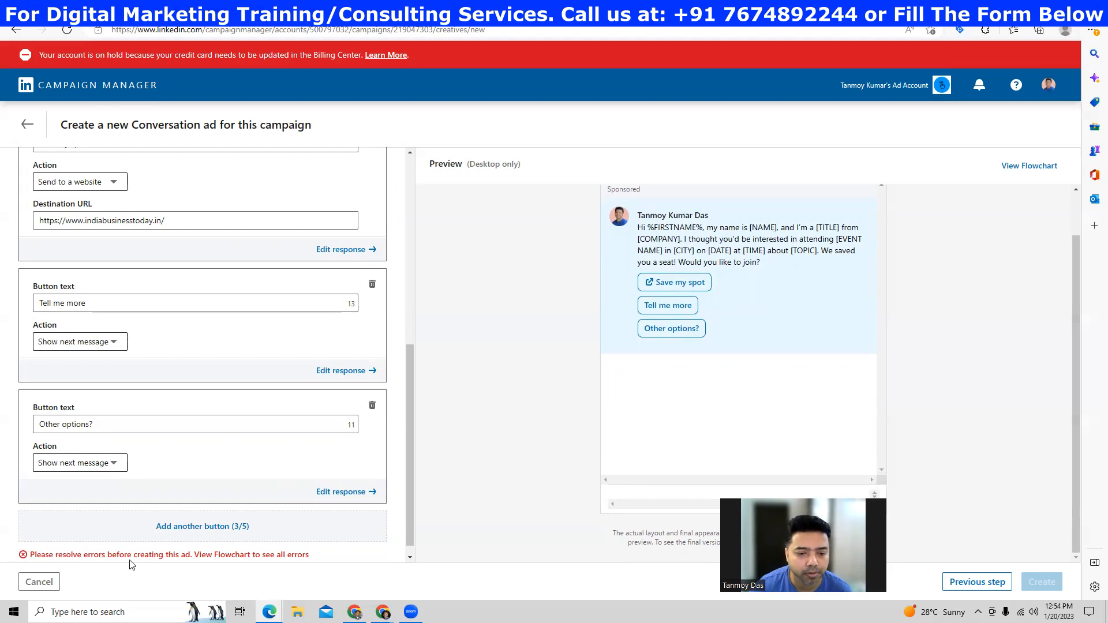
scroll(190, 502, up, 6)
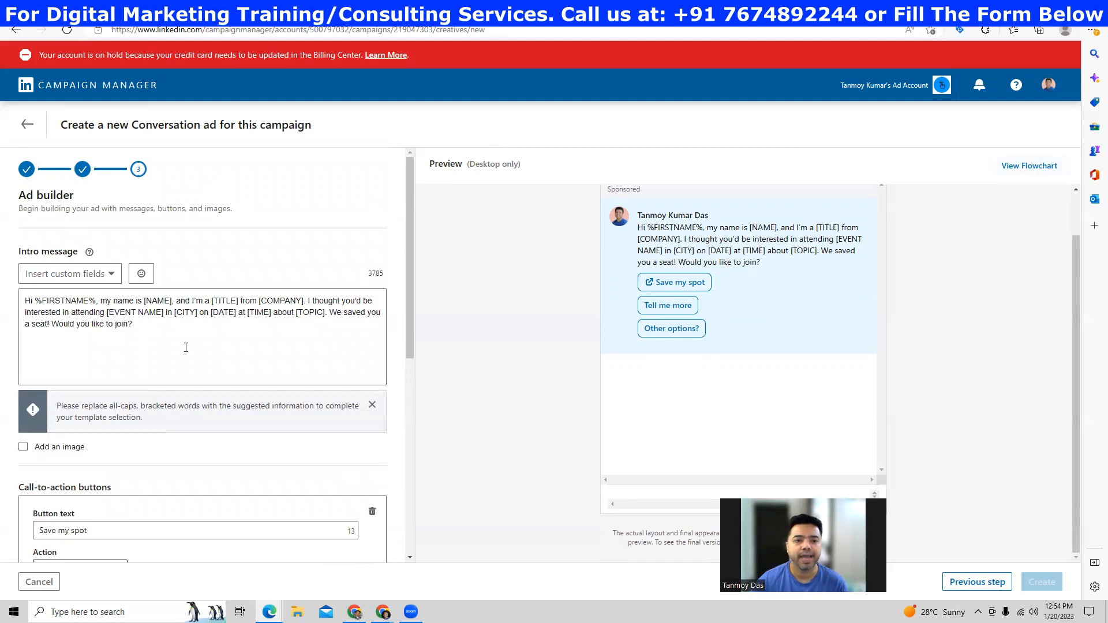
click(27, 125)
click(564, 287)
scroll(75, 311, down, 7)
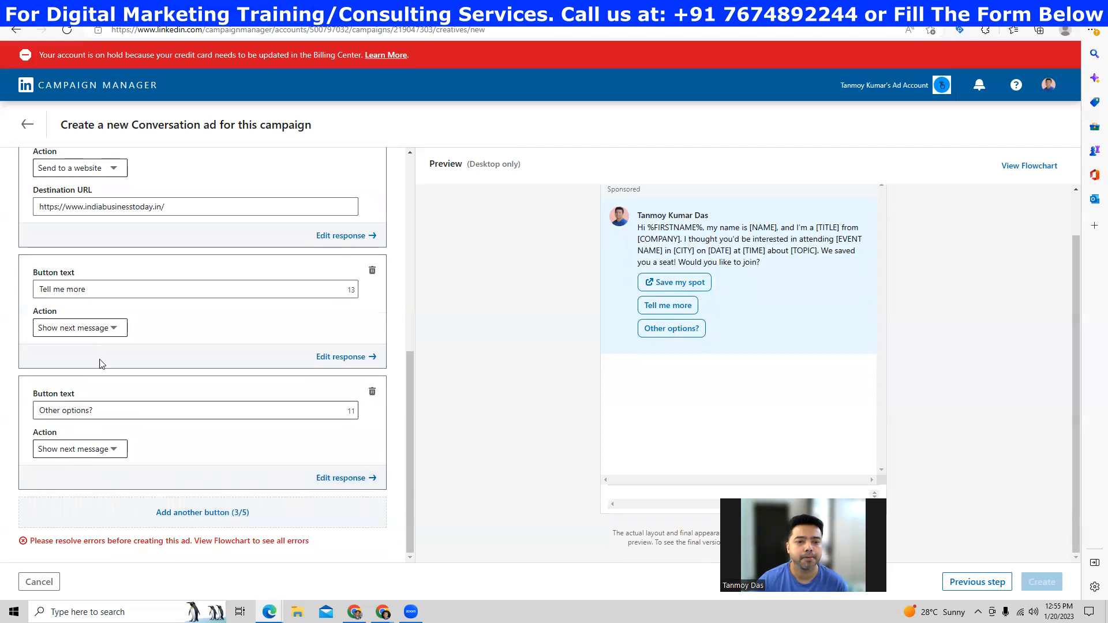
click(345, 478)
click(164, 314)
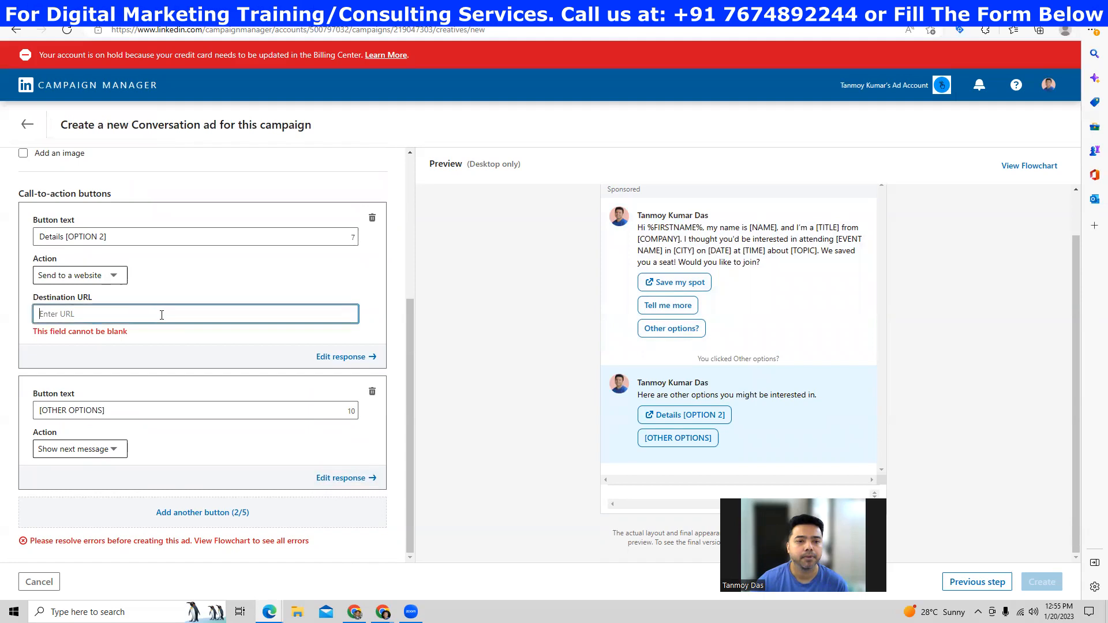
text(https://www.indiabusinesstoday.in/)
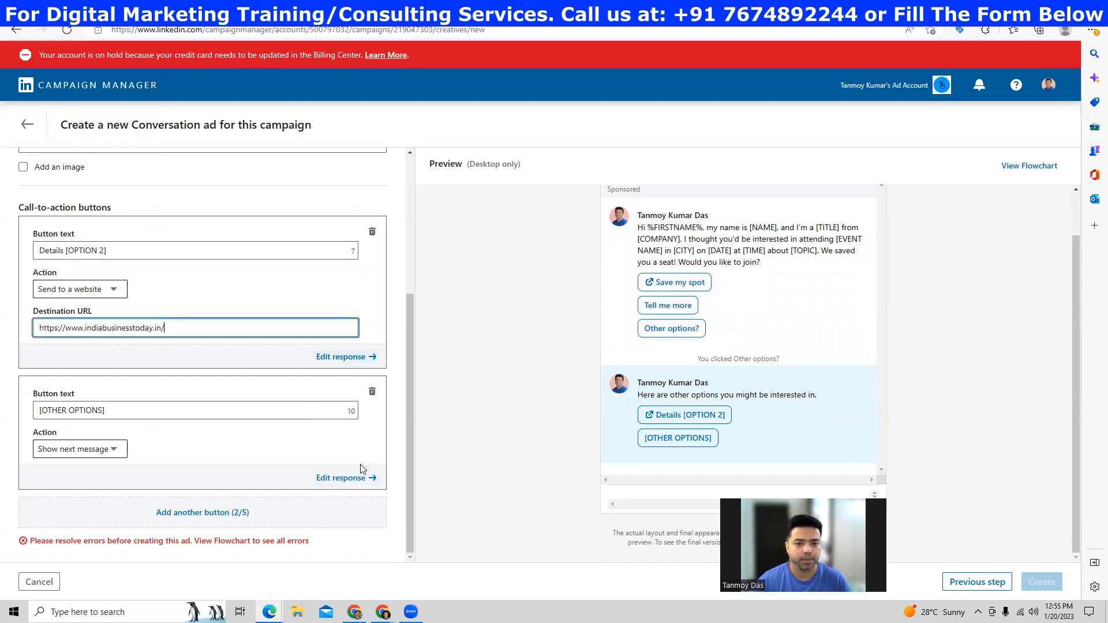
- Move between the intro and follow-up messages, keep changes at the discard prompt, and return to Other options?
scroll(191, 323, up, 4)
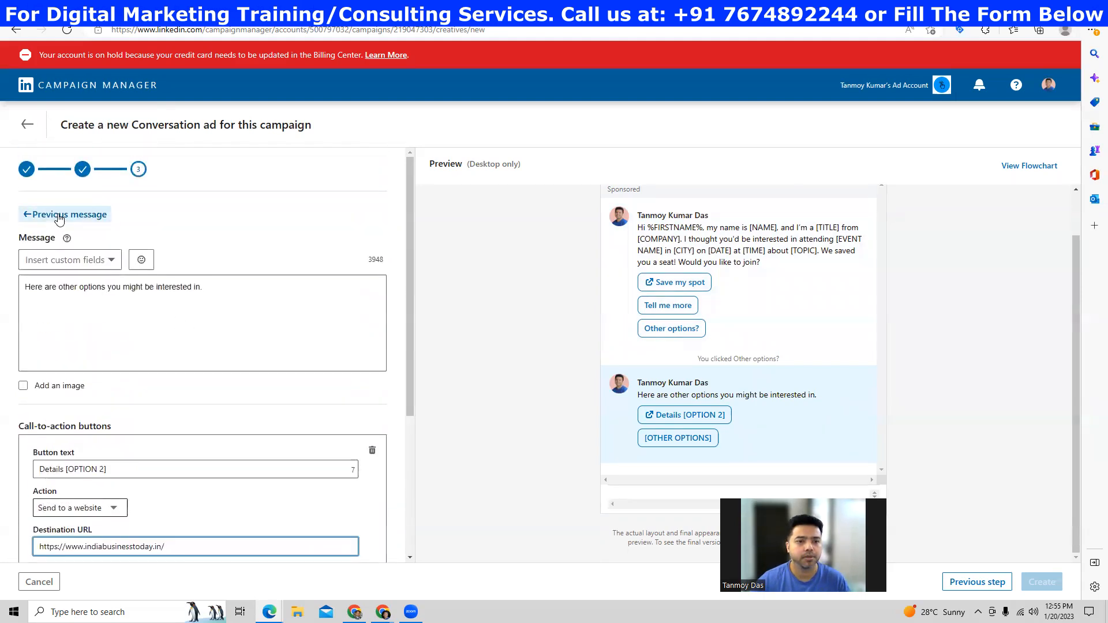
click(52, 214)
scroll(275, 460, down, 3)
scroll(320, 480, down, 3)
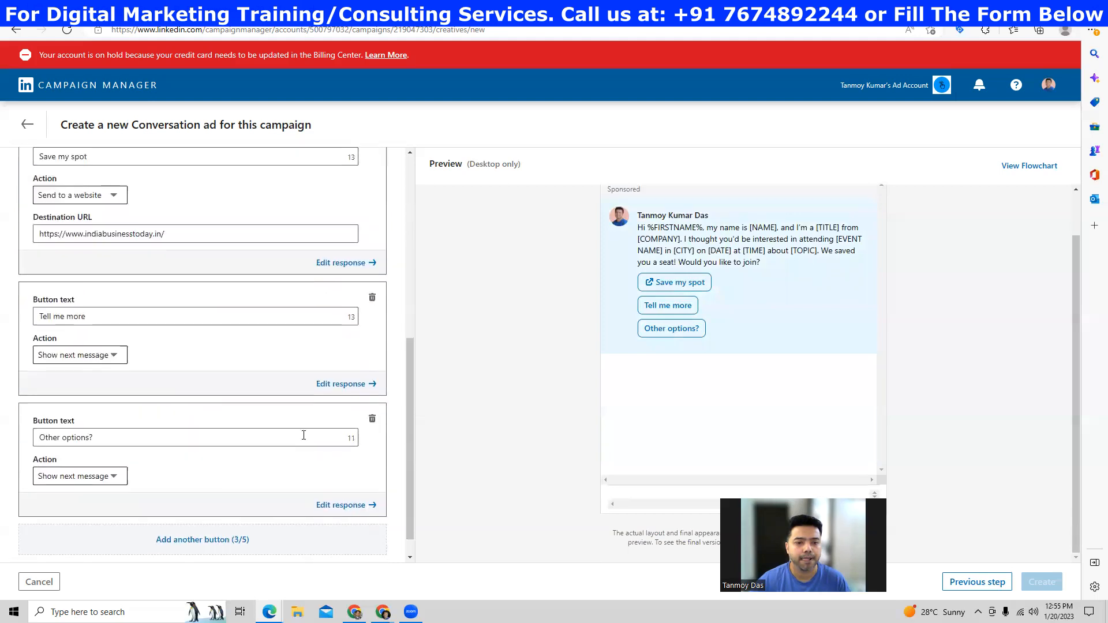
click(346, 504)
scroll(144, 429, down, 3)
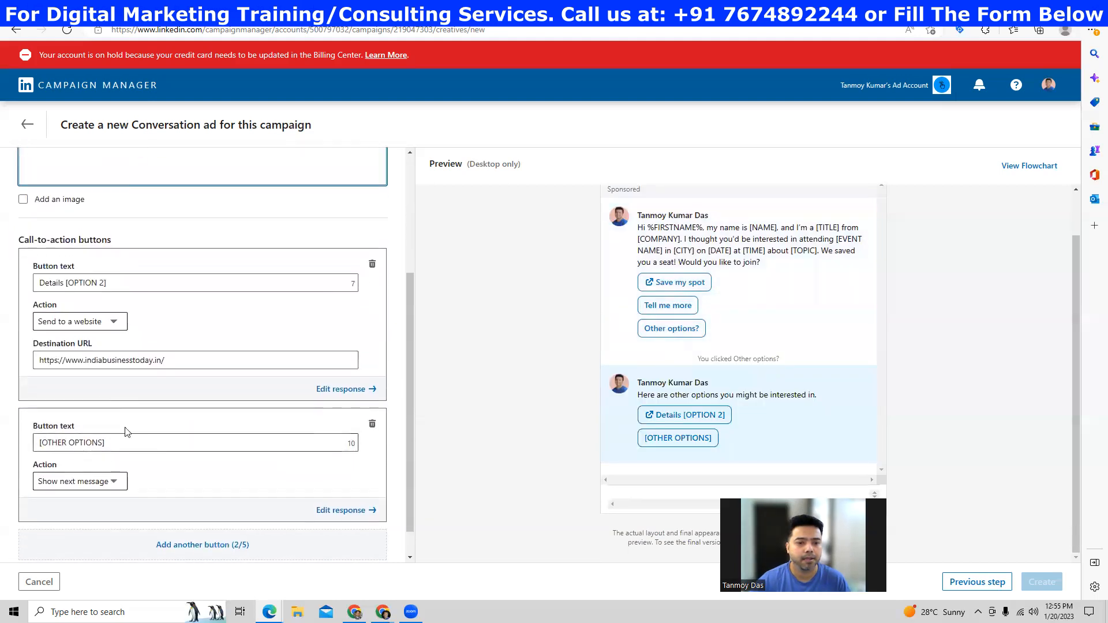
click(362, 510)
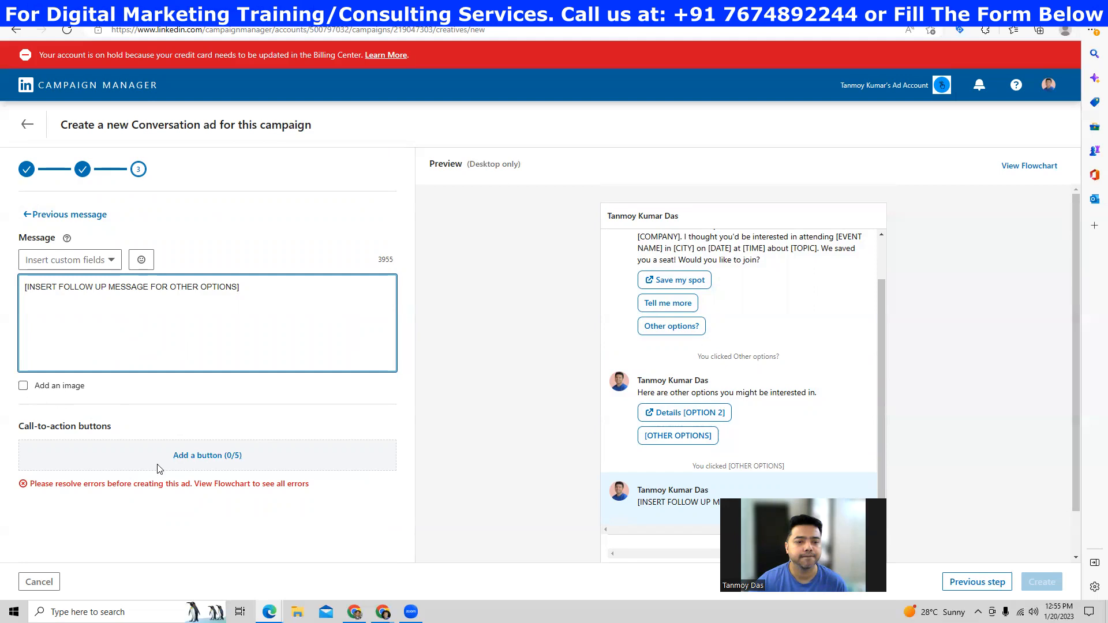
click(27, 124)
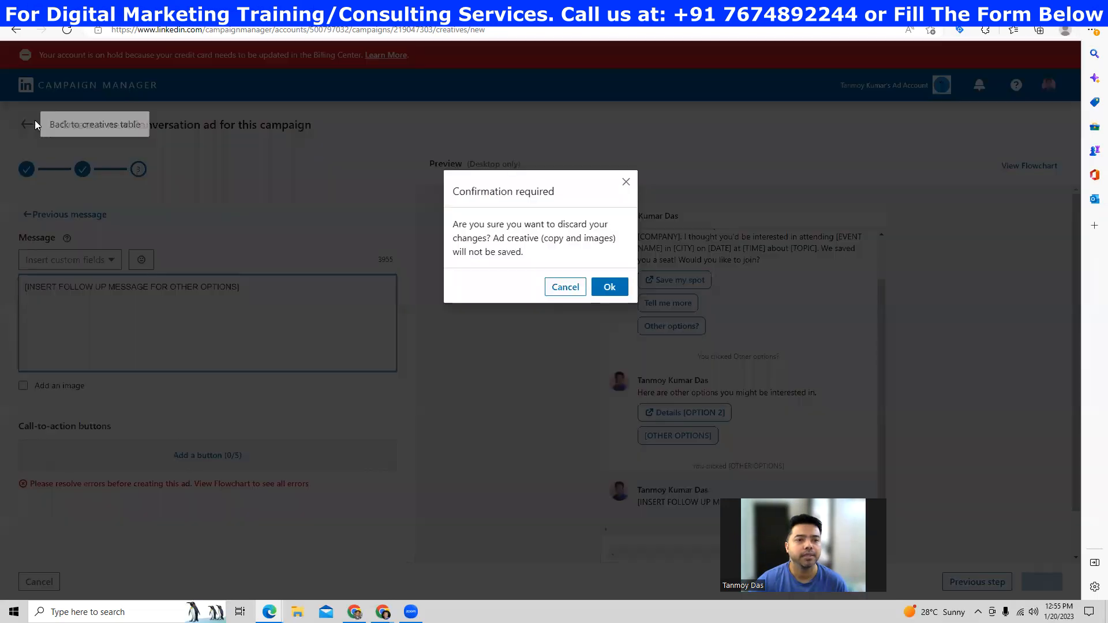
click(565, 286)
click(56, 218)
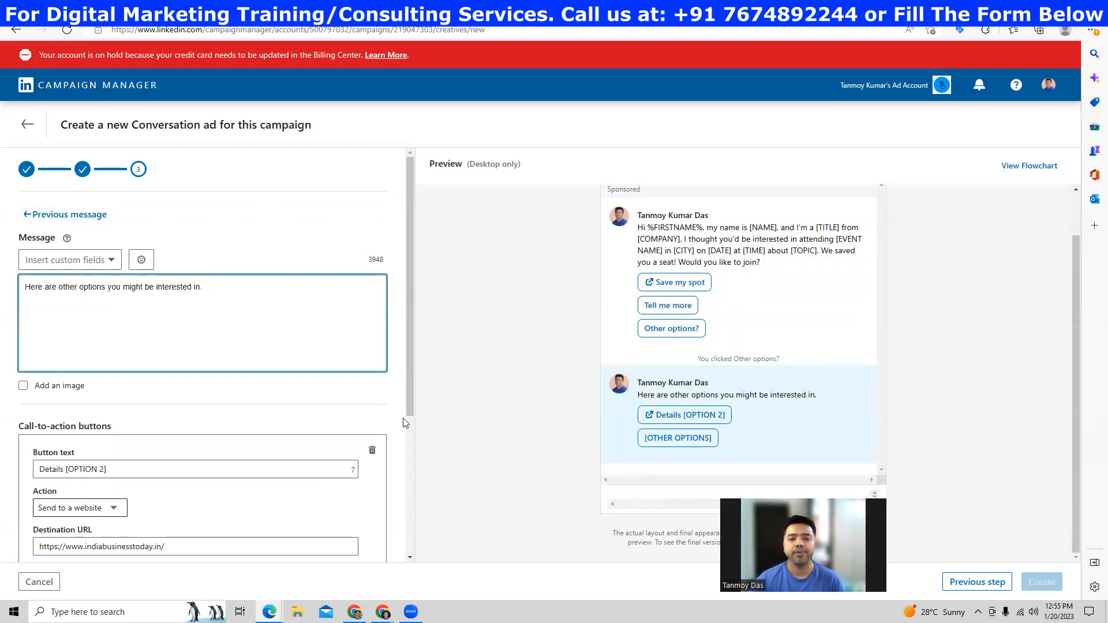
scroll(412, 466, down, 4)
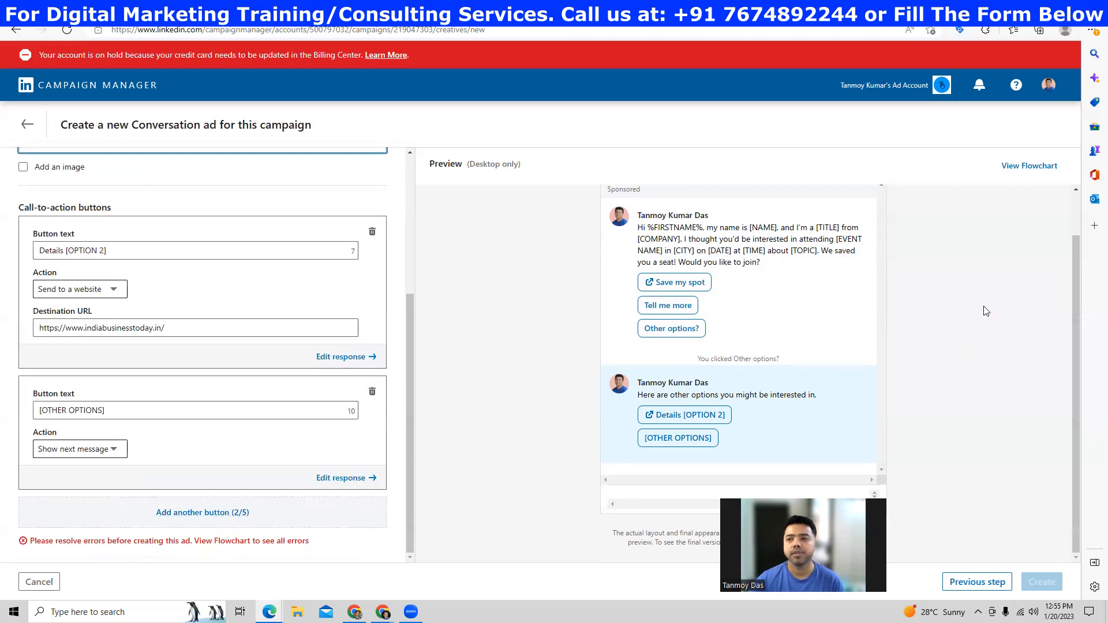
scroll(249, 426, up, 2)
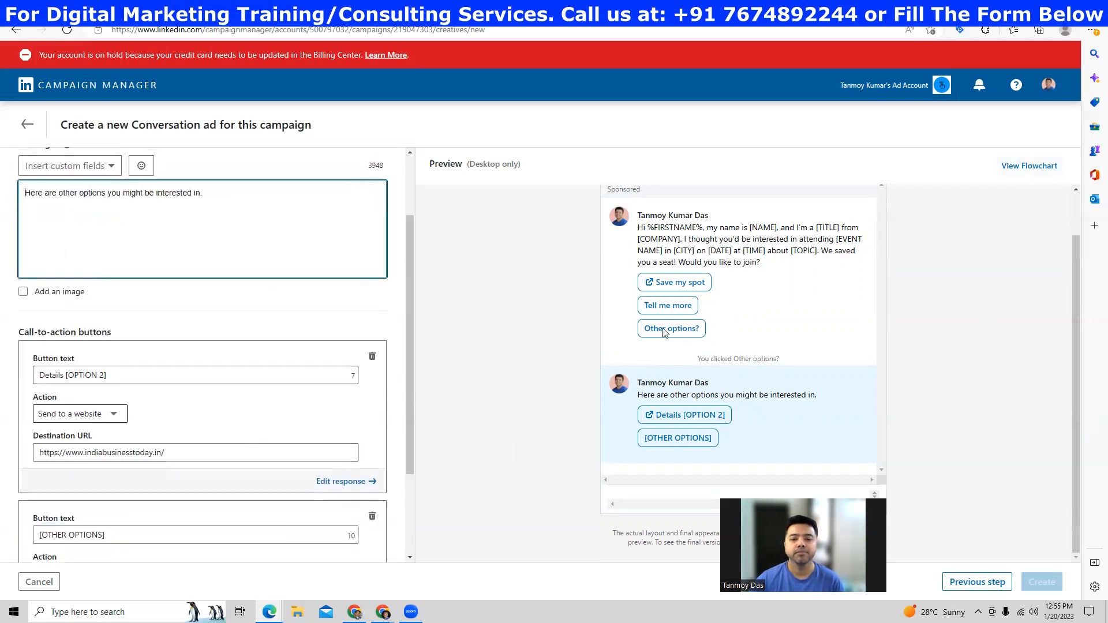
- Switch the conversation to the flowchart view and scroll through its nodes
click(1026, 166)
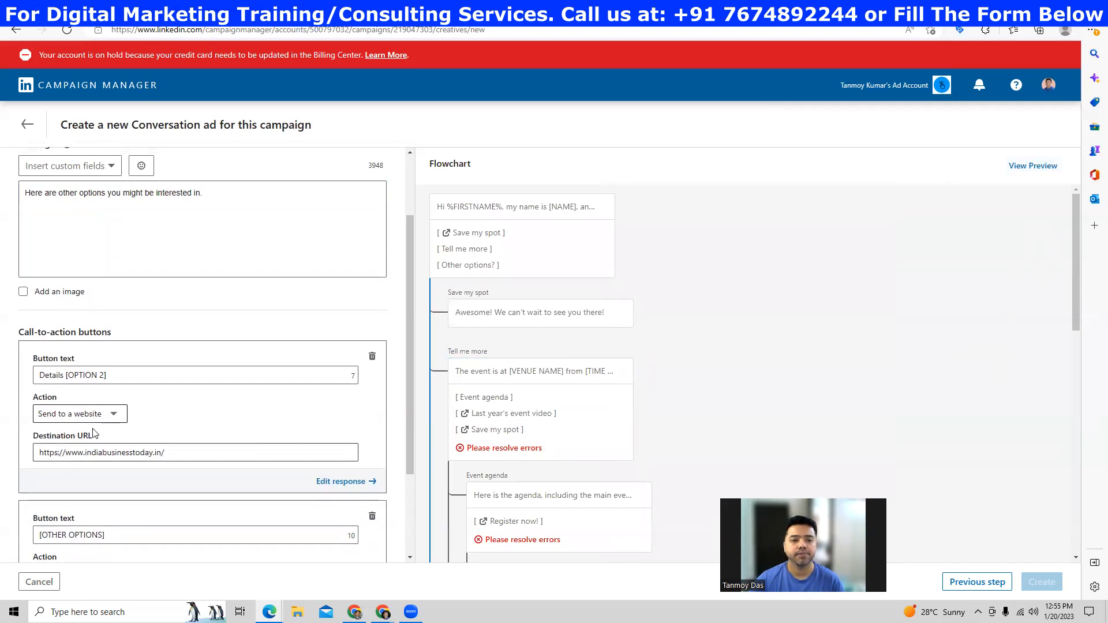
scroll(143, 416, up, 2)
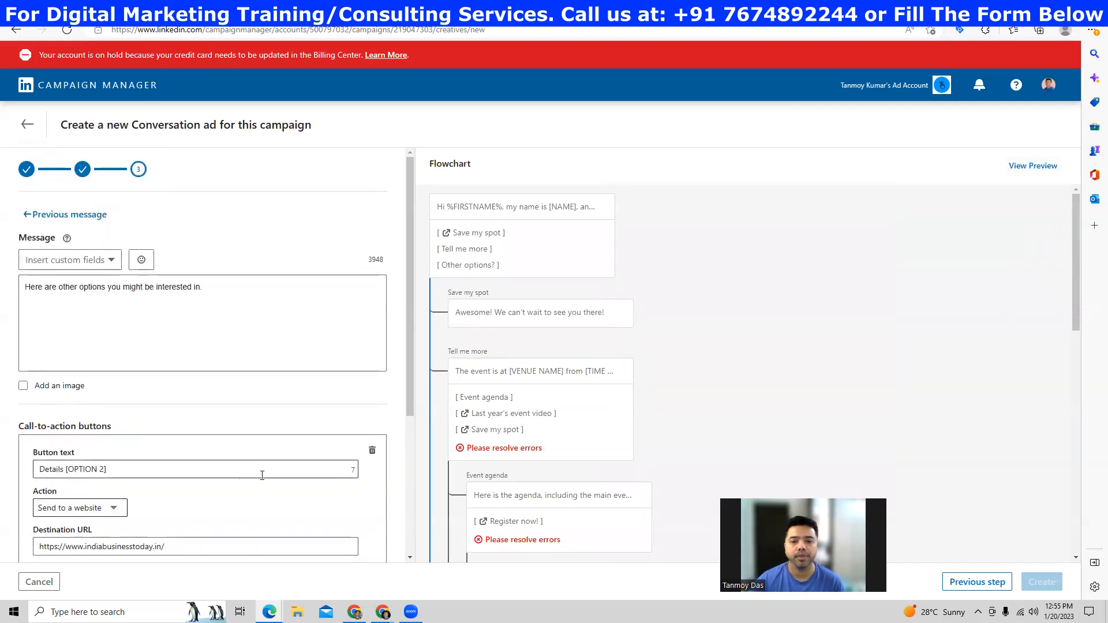
scroll(515, 406, down, 6)
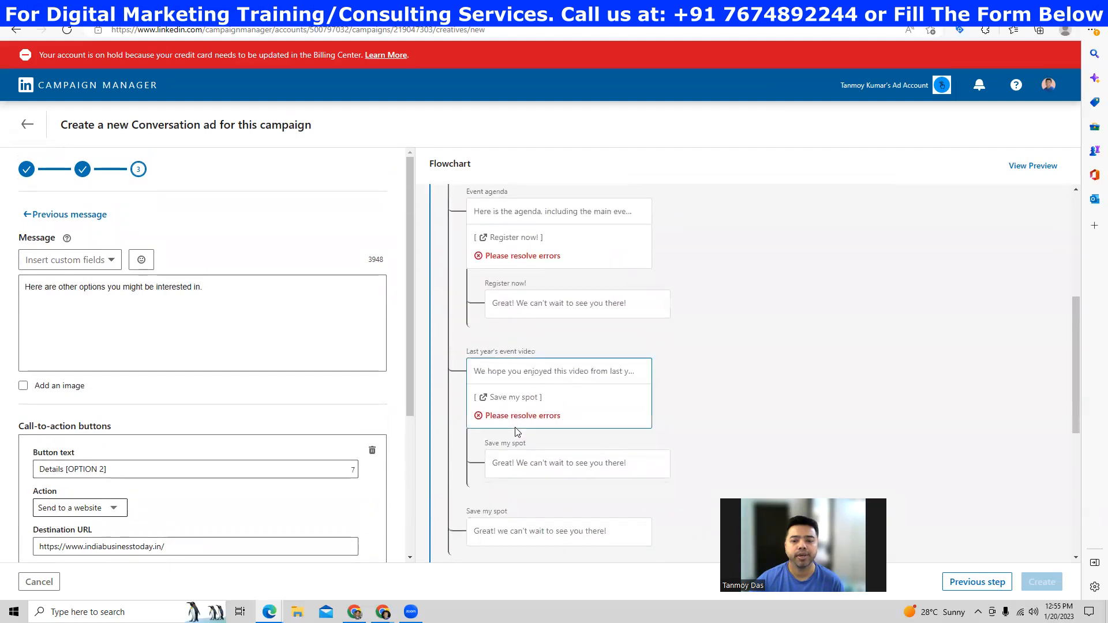
scroll(515, 430, down, 2)
scroll(514, 429, up, 8)
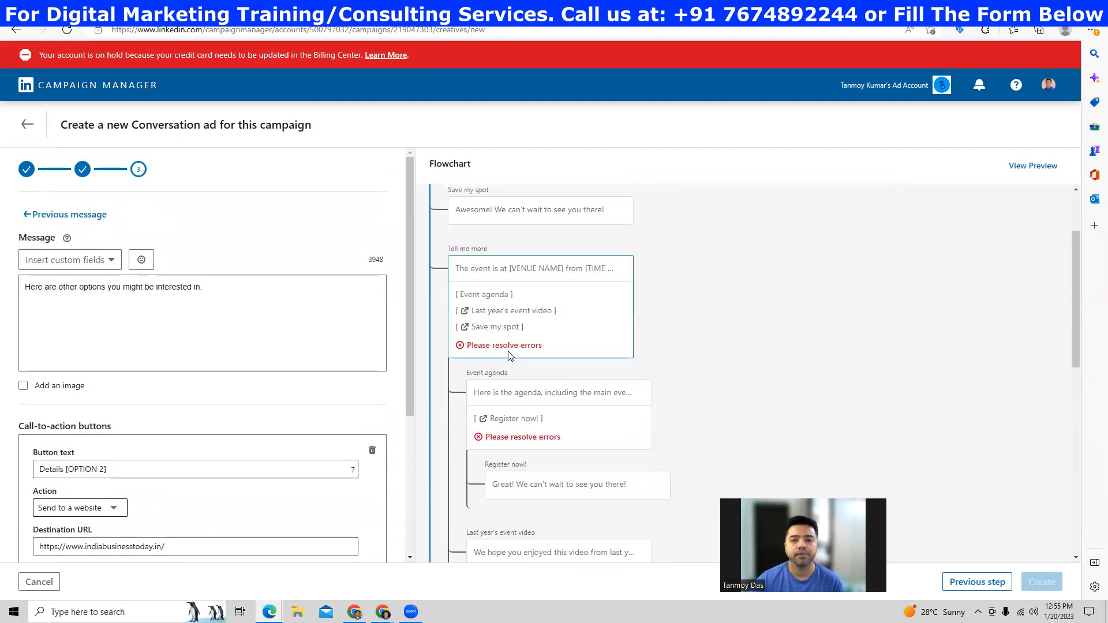
scroll(508, 353, up, 1)
- Return to the opening message, check the Save my spot response, and go back to the reply buttons
click(67, 216)
scroll(200, 464, down, 4)
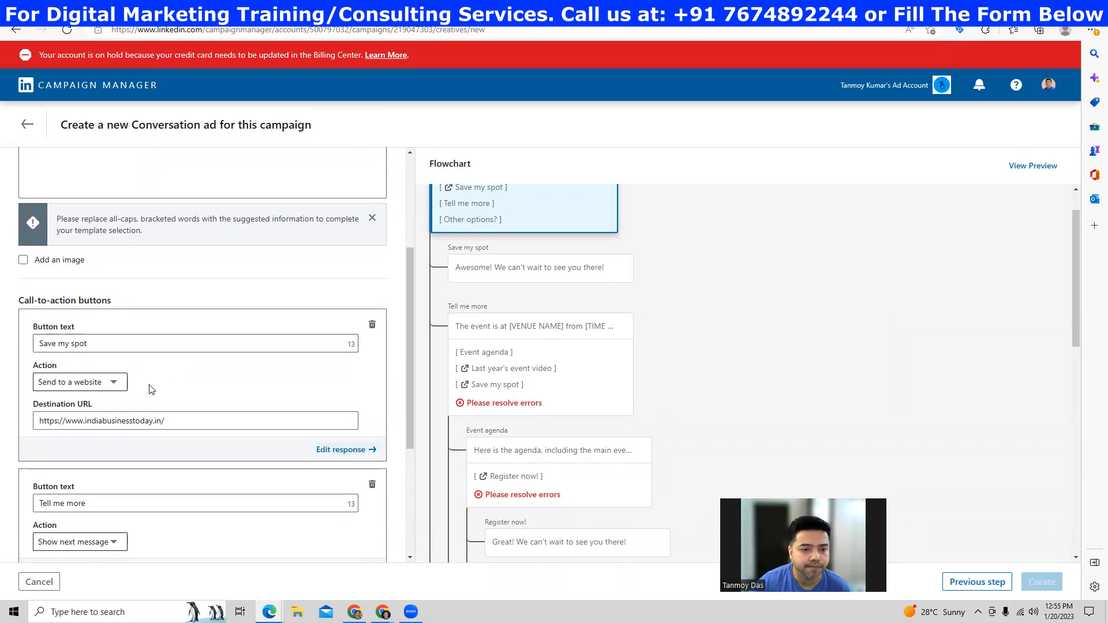
click(348, 451)
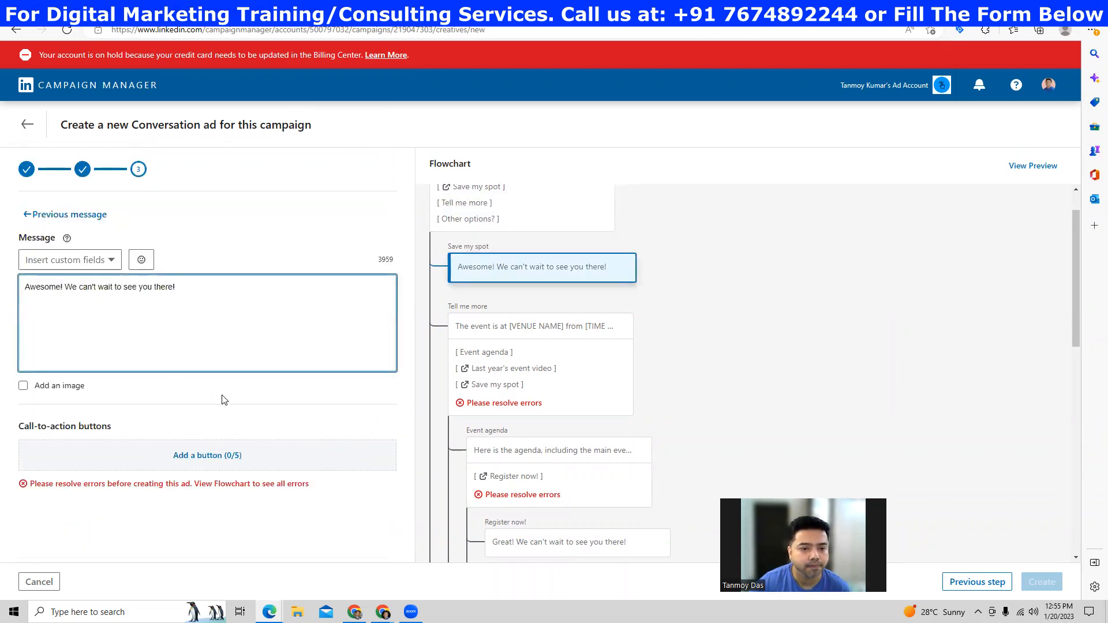
click(29, 215)
scroll(267, 394, down, 6)
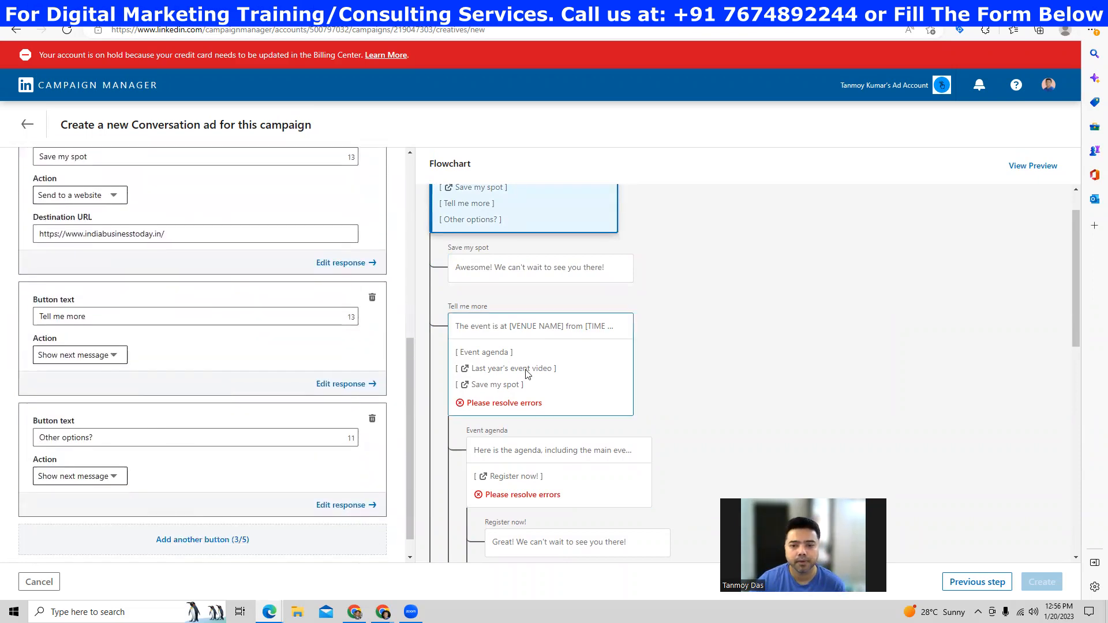
click(535, 383)
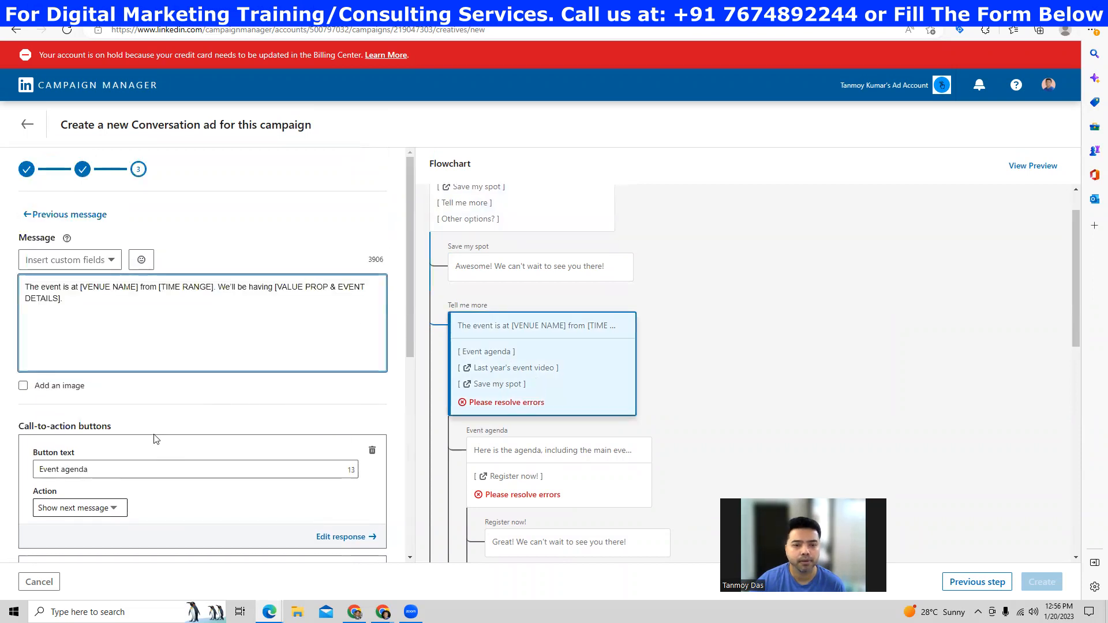
scroll(179, 427, down, 2)
scroll(116, 420, down, 2)
click(291, 419)
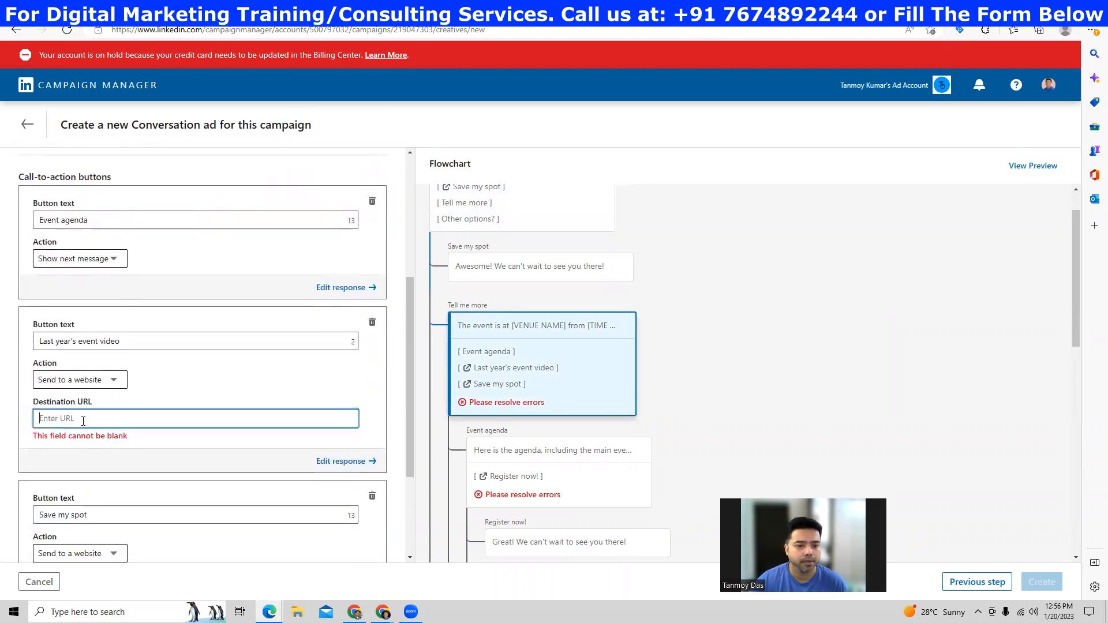
text(https://www.indiabusinesstoday.in/)
scroll(558, 462, down, 3)
click(616, 324)
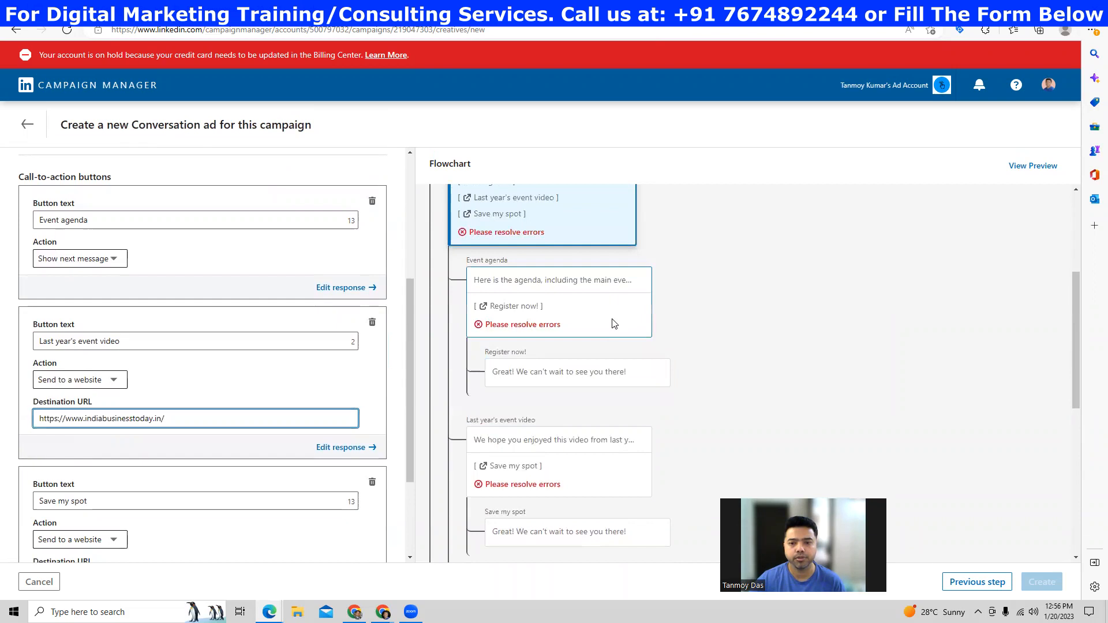
scroll(131, 388, down, 2)
click(98, 438)
text(https://www.indiabusinesstoday.in/)
scroll(530, 432, down, 2)
- Link Last year's event video's Save my spot and Details [OPTION 2]'s sign-up button to the same URL
click(562, 349)
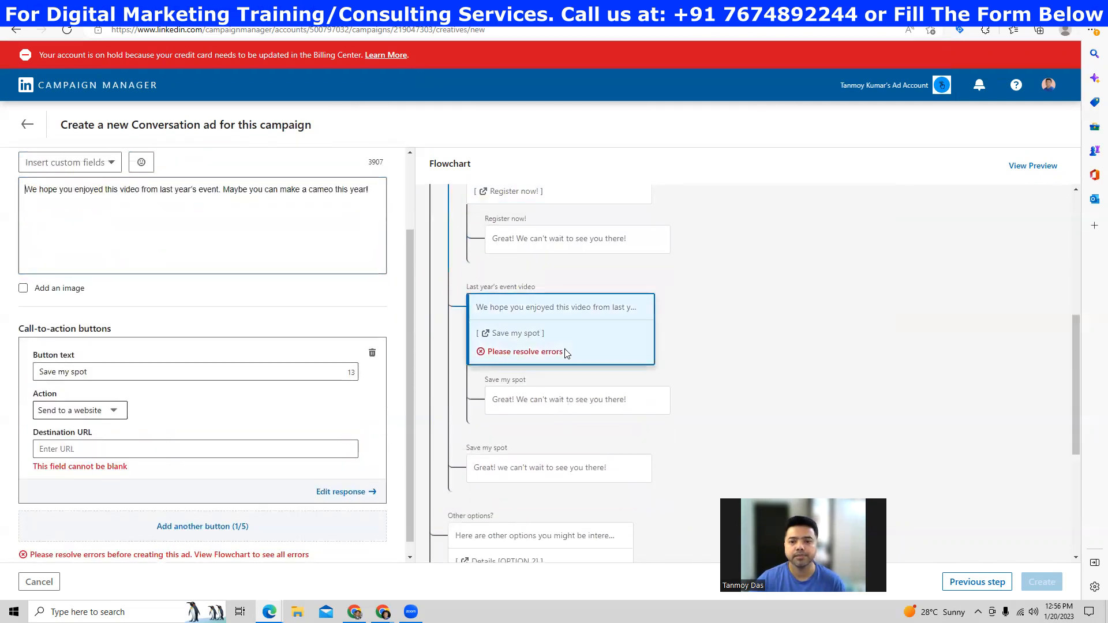
click(98, 456)
text(https://www.indiabusinesstoday.in/)
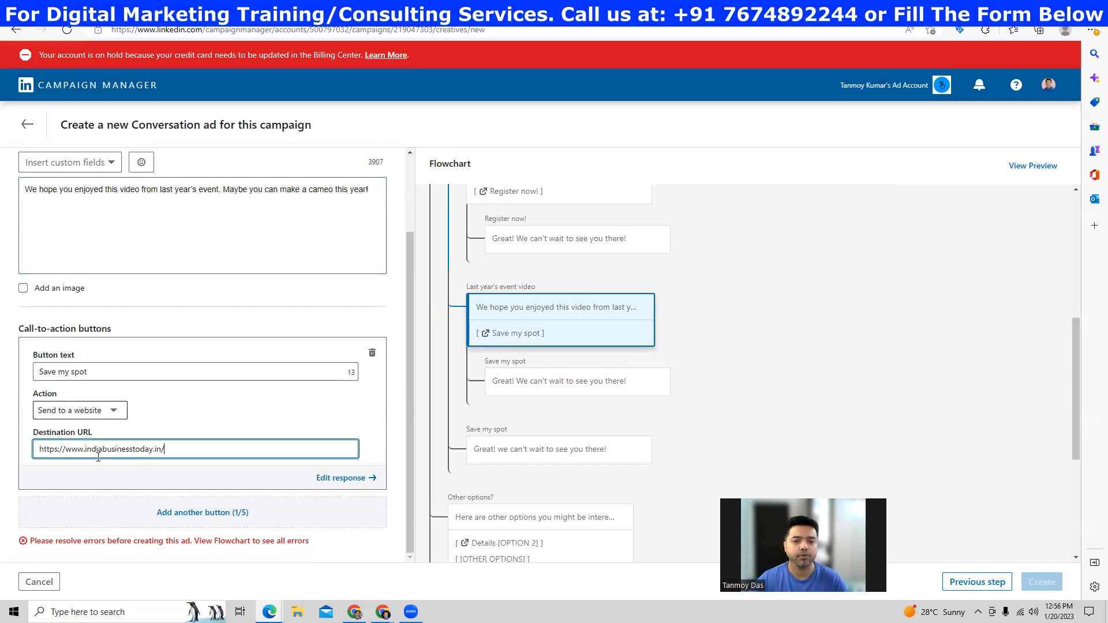
scroll(542, 436, down, 3)
click(559, 469)
click(149, 451)
text(https://www.indiabusinesstoday.in/)
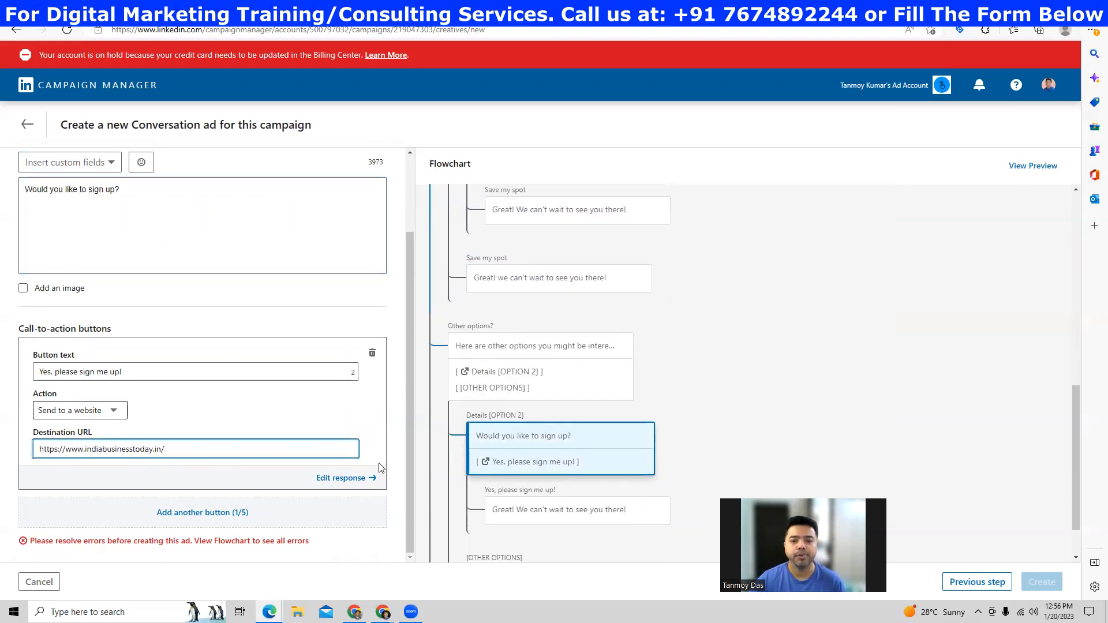
scroll(536, 491, down, 1)
click(525, 490)
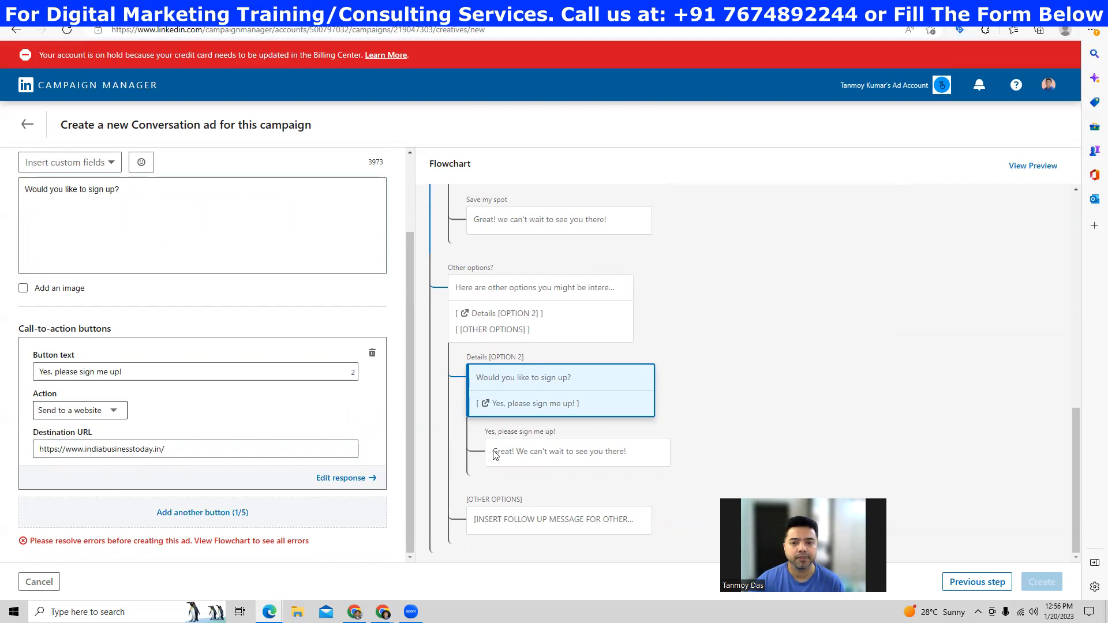
- Give Tell me more's Save my spot button the URL, then preview the conversation as a chat
scroll(497, 456, up, 10)
click(522, 433)
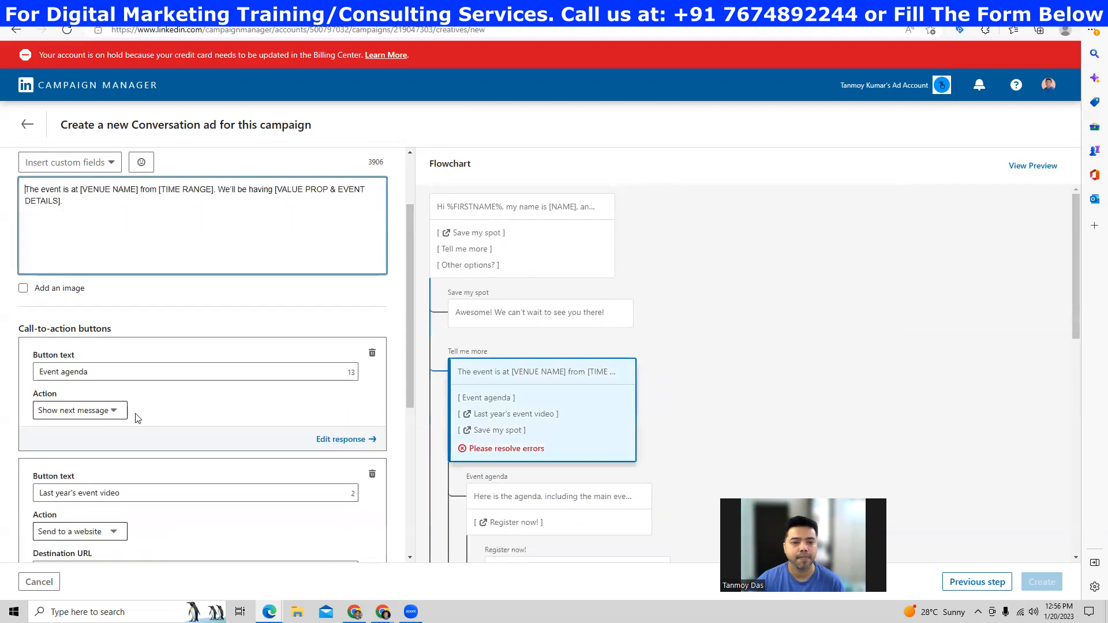
scroll(271, 425, down, 5)
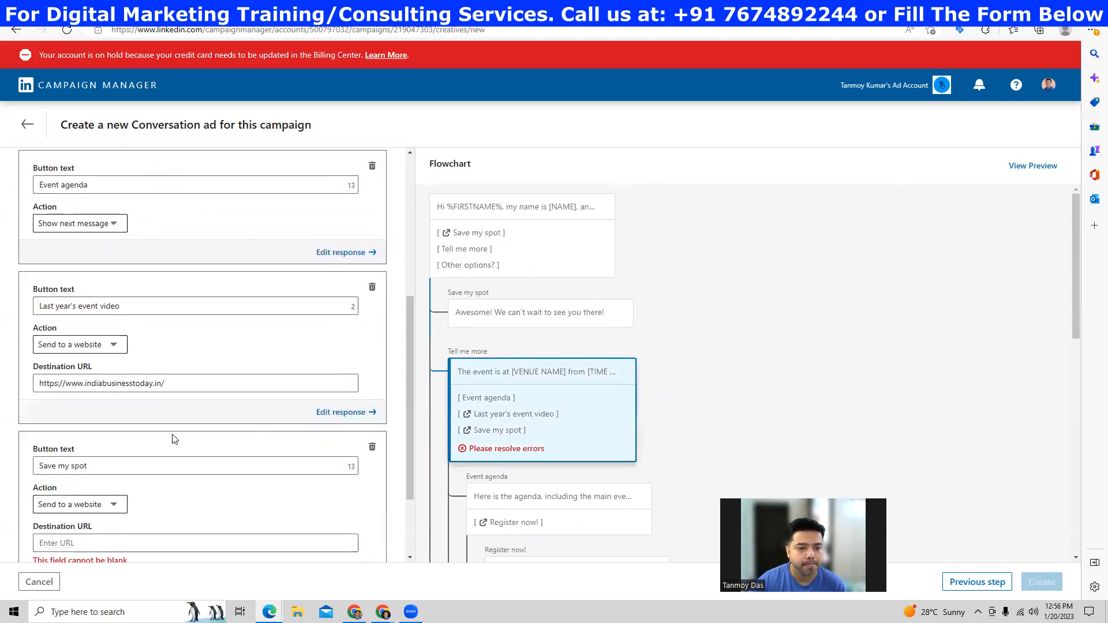
click(95, 427)
text(https://www.indiabusinesstoday.in/)
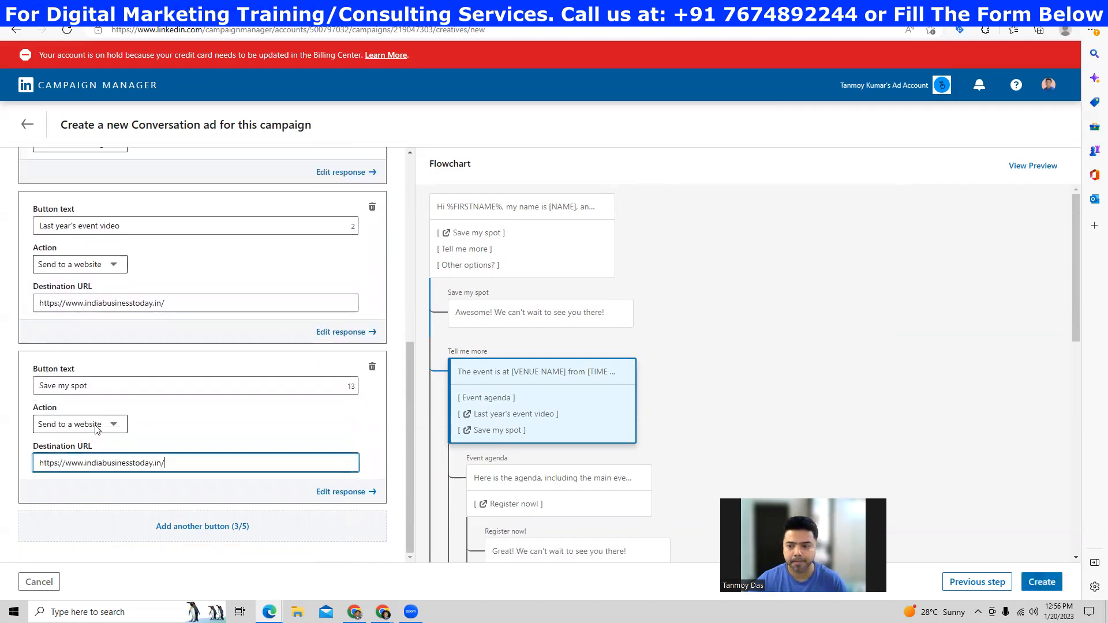
click(1032, 165)
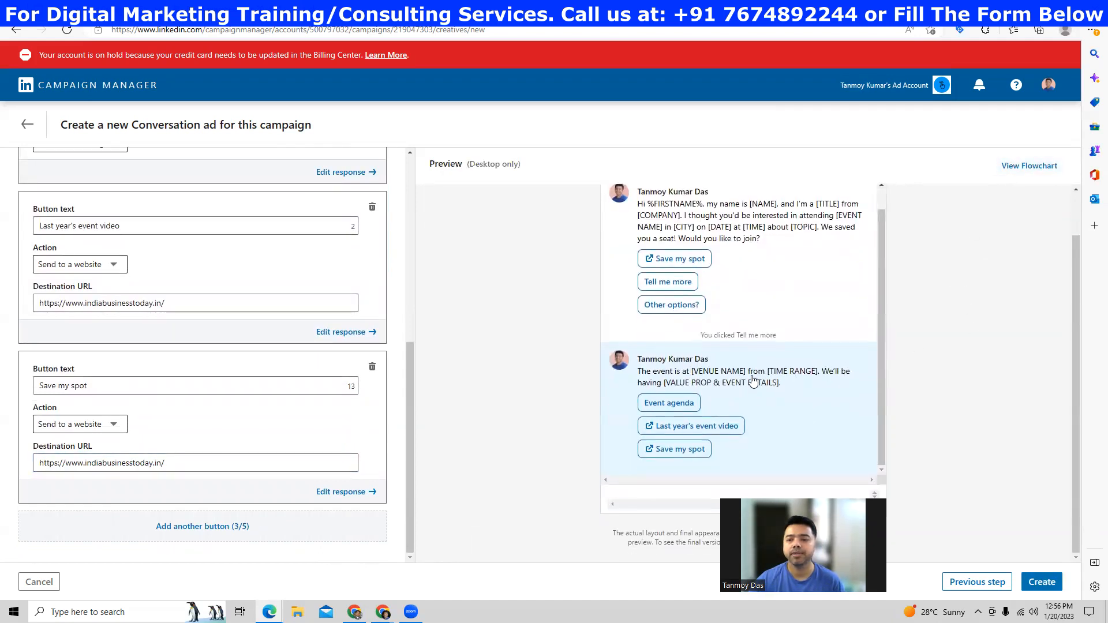
scroll(753, 381, up, 1)
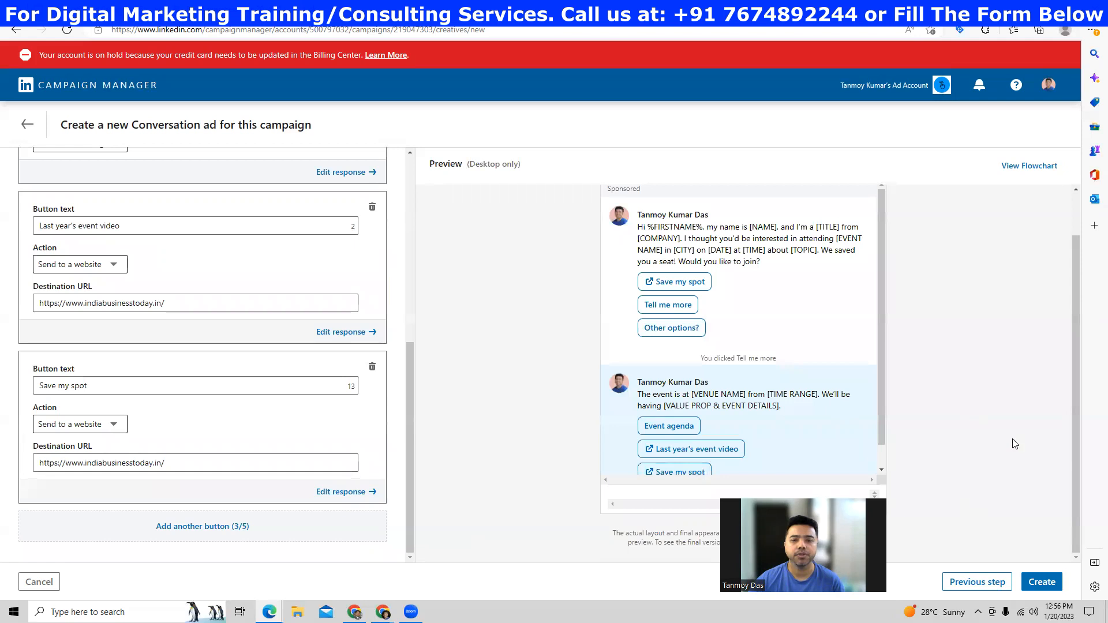
- Create the Online Business Directory ad, continue to Review & Launch, and dismiss the ad-created toast
click(1039, 581)
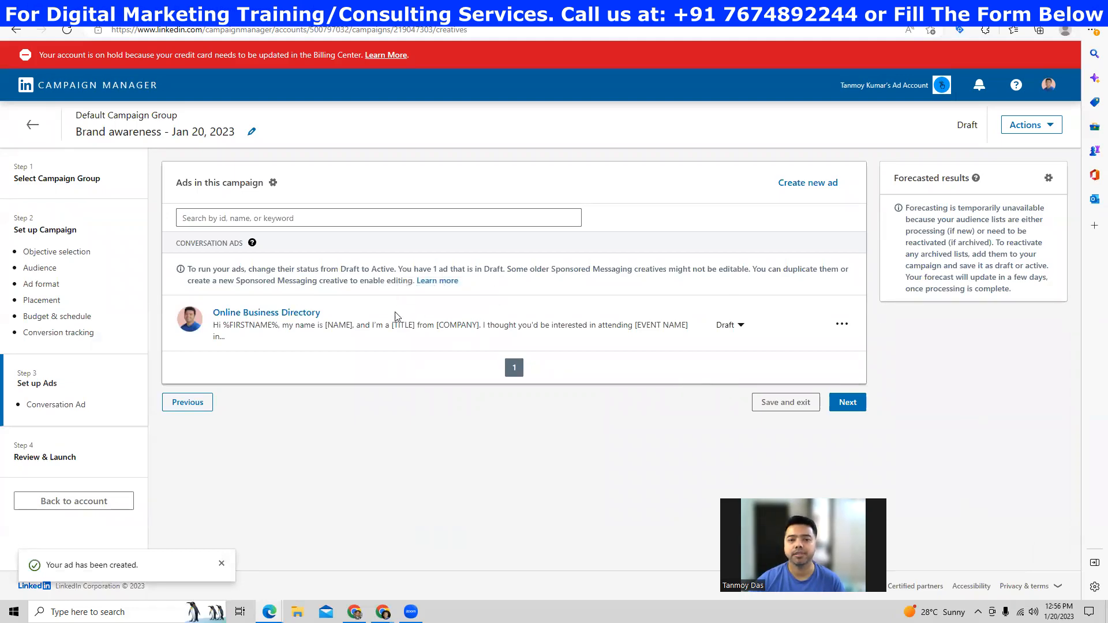
click(853, 405)
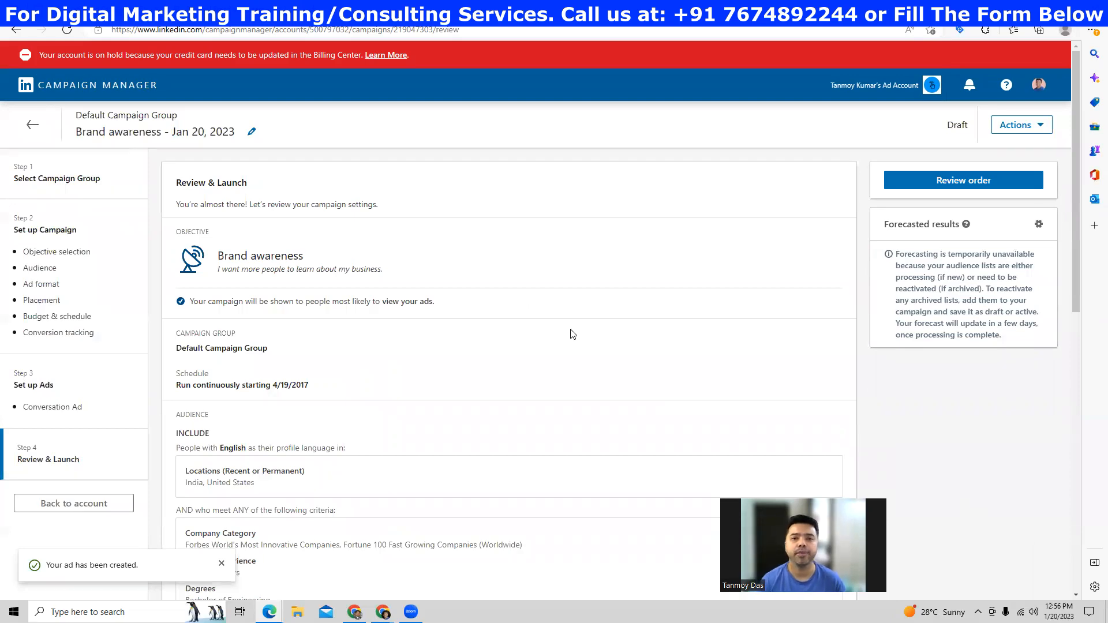
scroll(573, 334, down, 3)
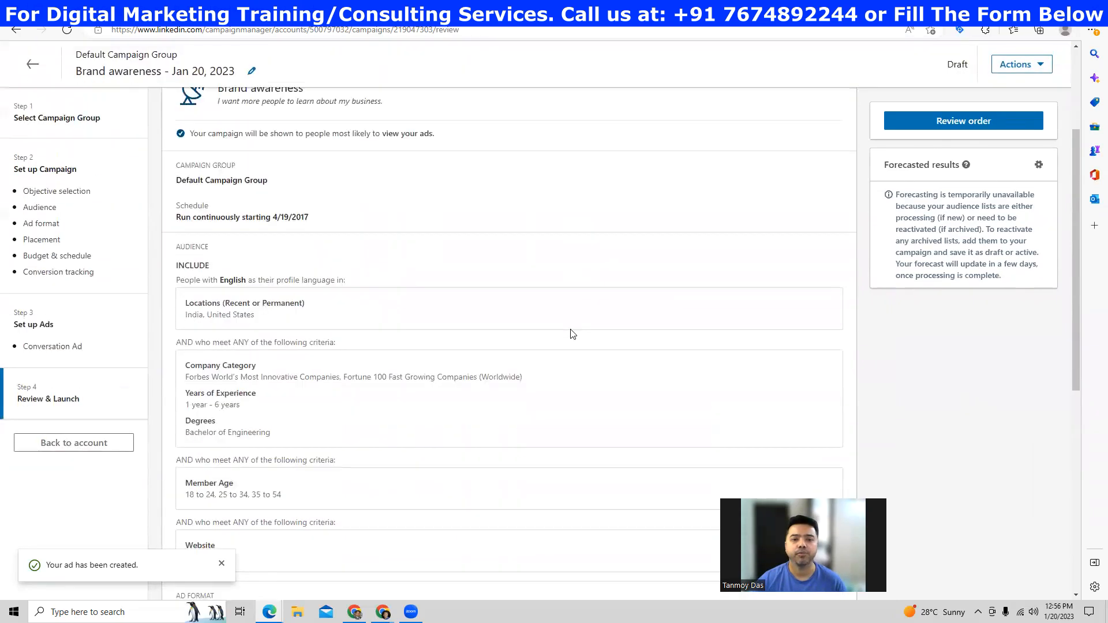
scroll(572, 334, down, 6)
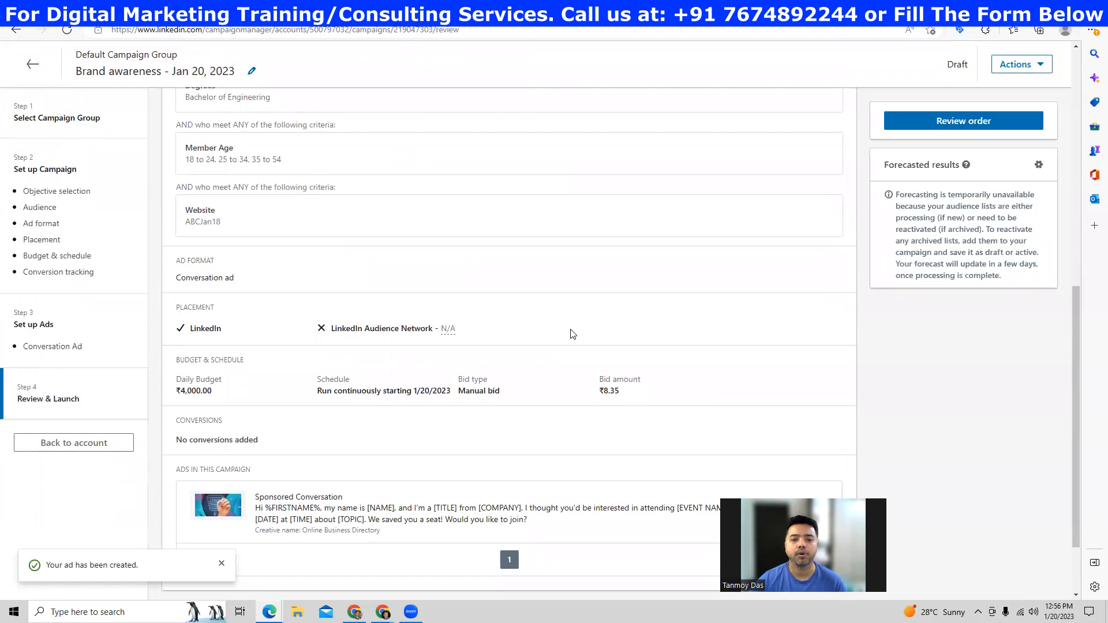
scroll(572, 334, down, 2)
click(221, 563)
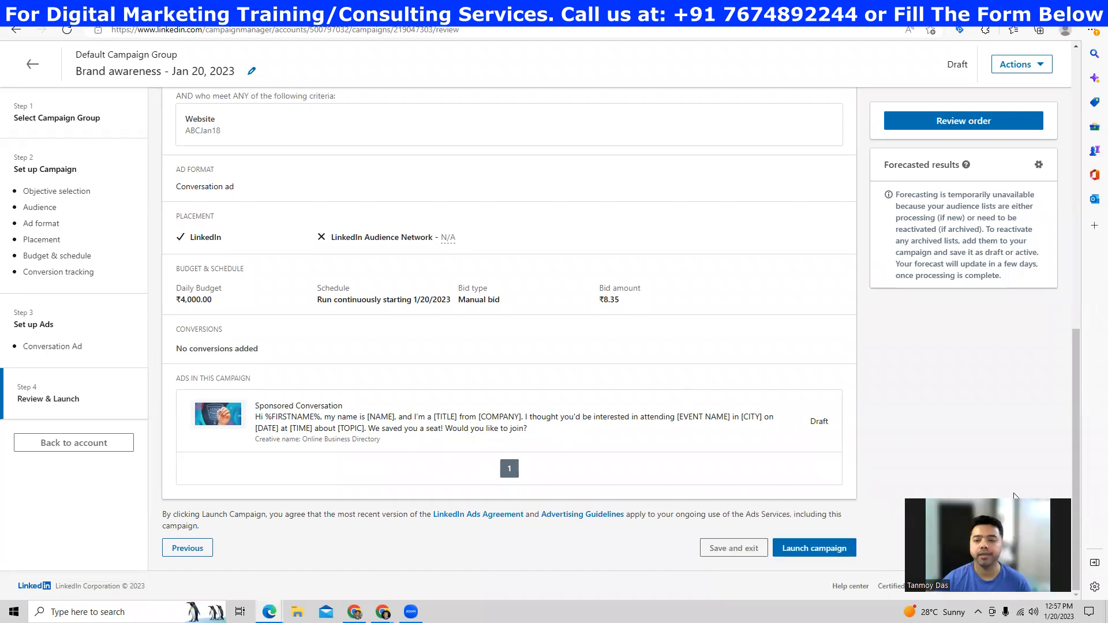
- Launch Brand awareness - Jan 20, 2023 and confirm it is listed Active in Account Overview
click(814, 554)
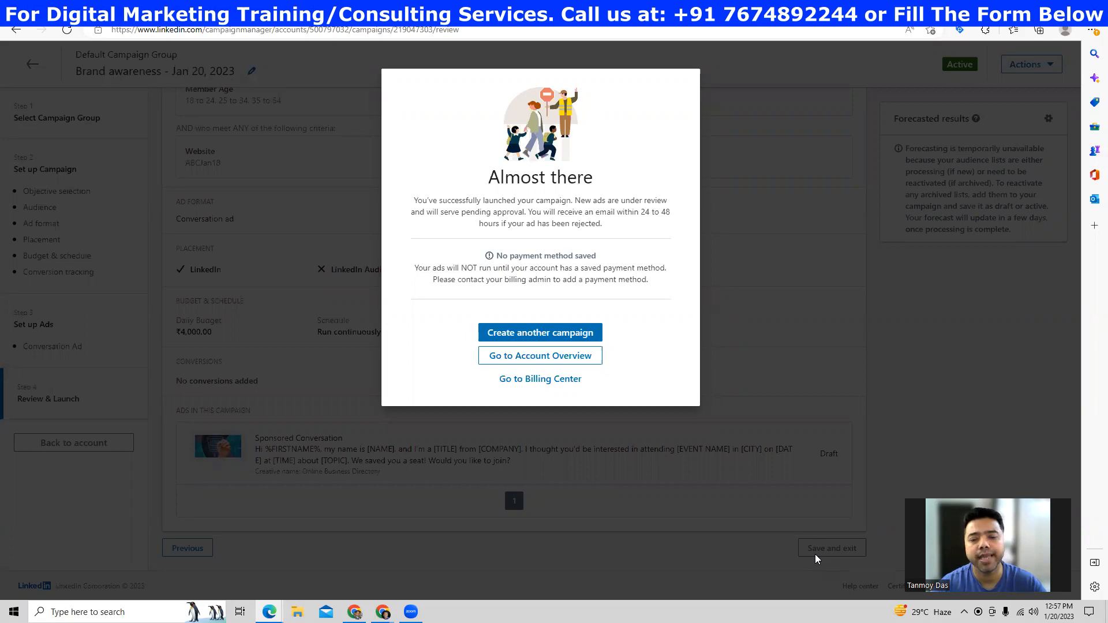
click(583, 362)
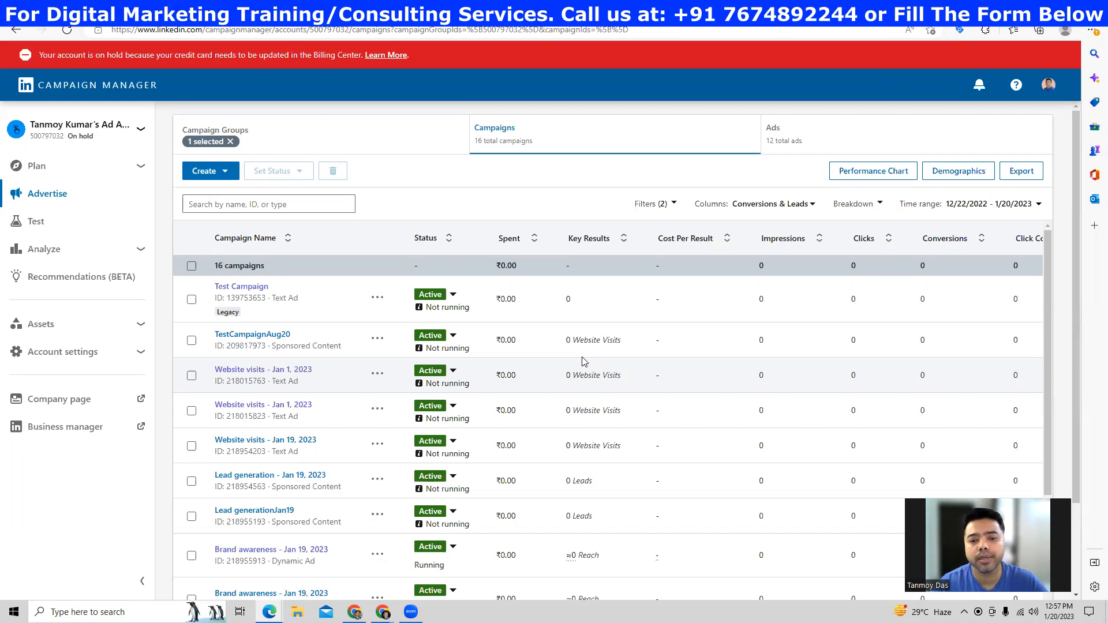
scroll(589, 362, down, 6)
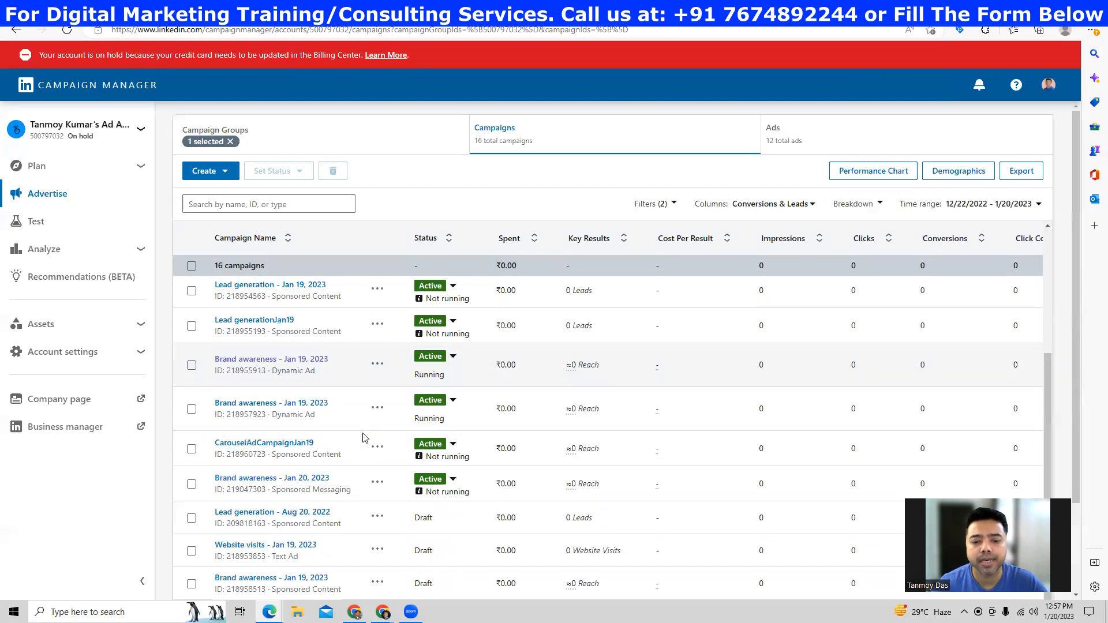